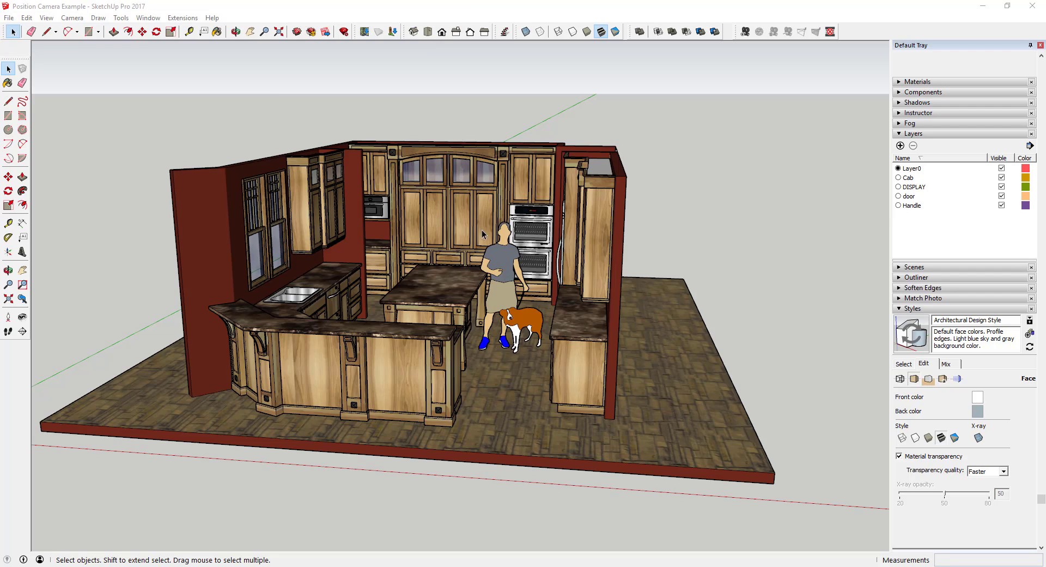
Examine the kitchen model from above and from the side, and show it in the standard front view
scroll(483, 231, down, 4)
middle_drag(483, 231, 476, 456)
scroll(508, 294, up, 4)
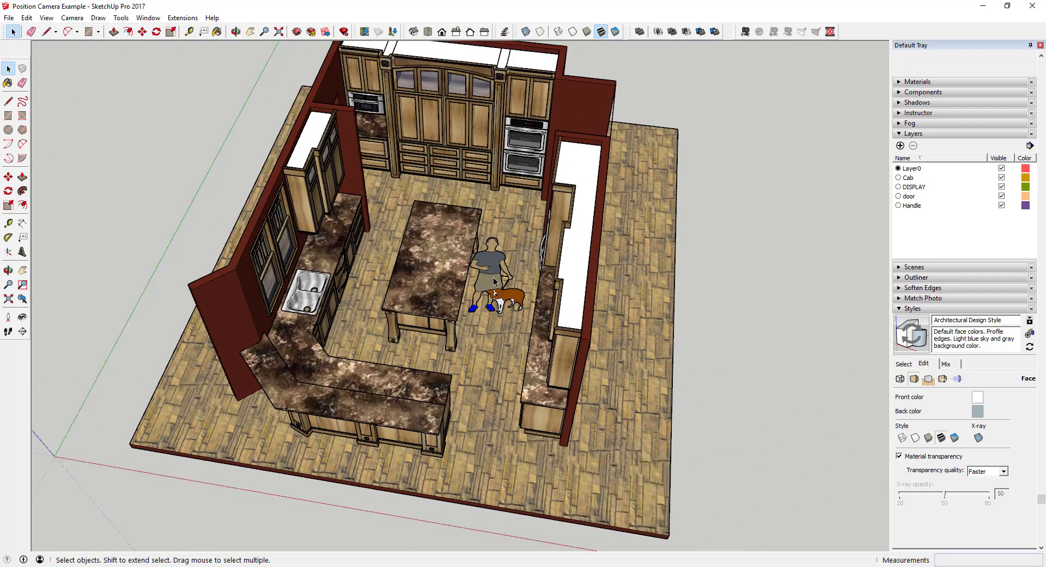
scroll(357, 112, down, 3)
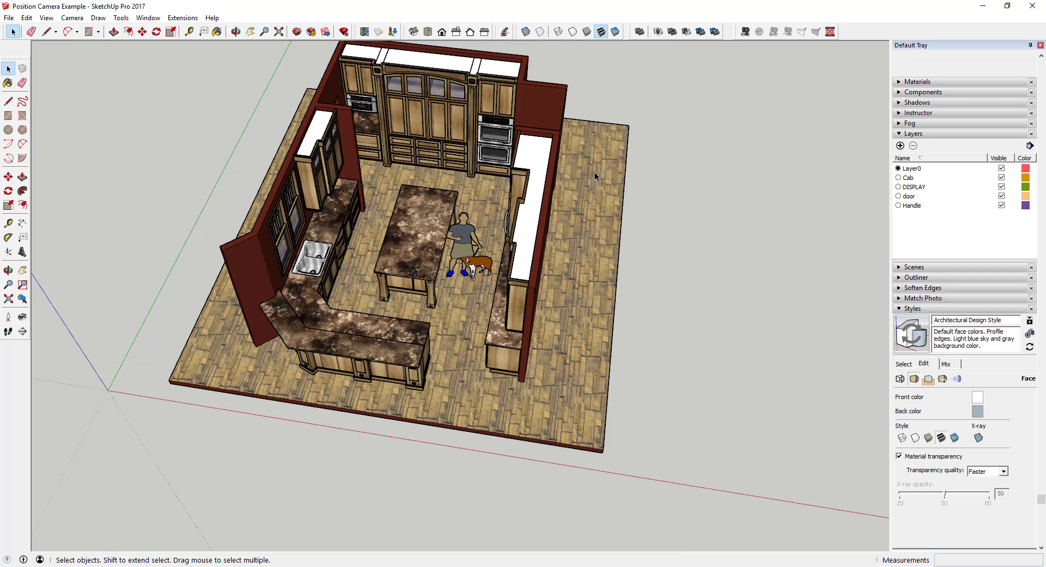
middle_drag(596, 174, 526, 190)
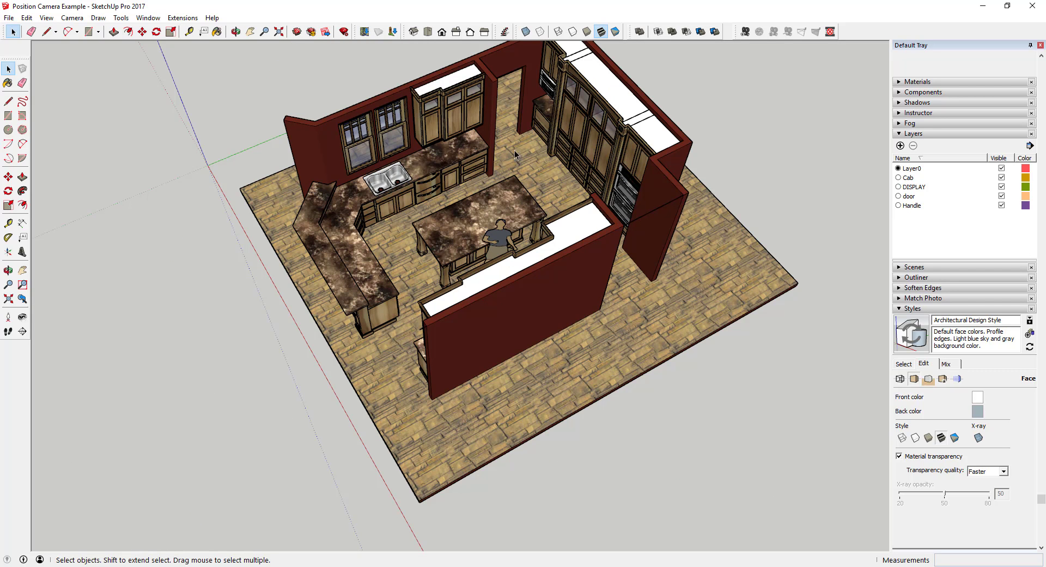
middle_drag(449, 234, 502, 206)
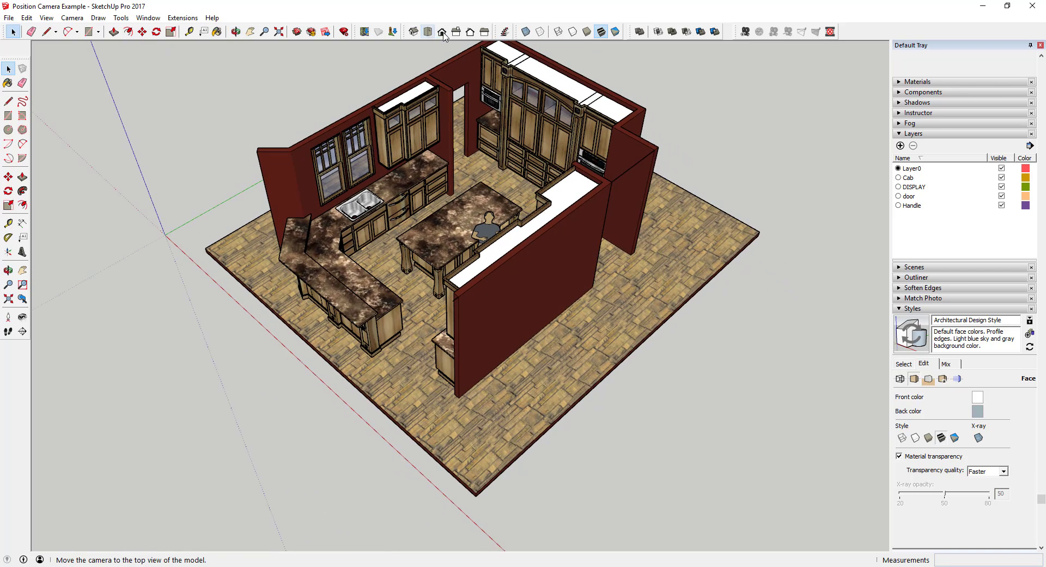
click(443, 33)
scroll(429, 338, up, 4)
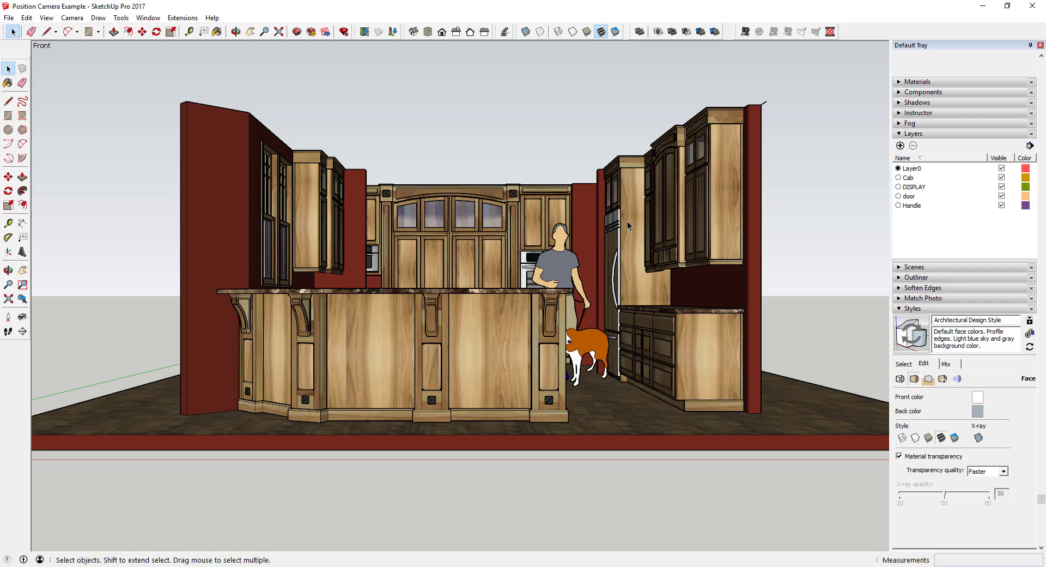
Place a vertical section plane across the kitchen in front of the back wall cabinets, parallel to that wall
key(o)
drag(627, 221, 552, 284)
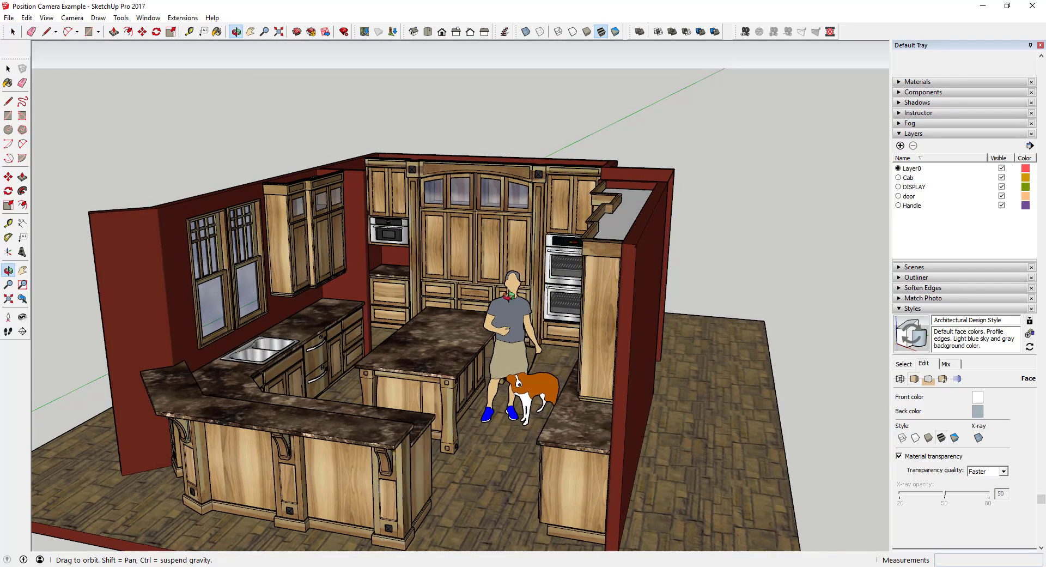
middle_drag(509, 296, 436, 289)
click(143, 19)
mouse_move(121, 21)
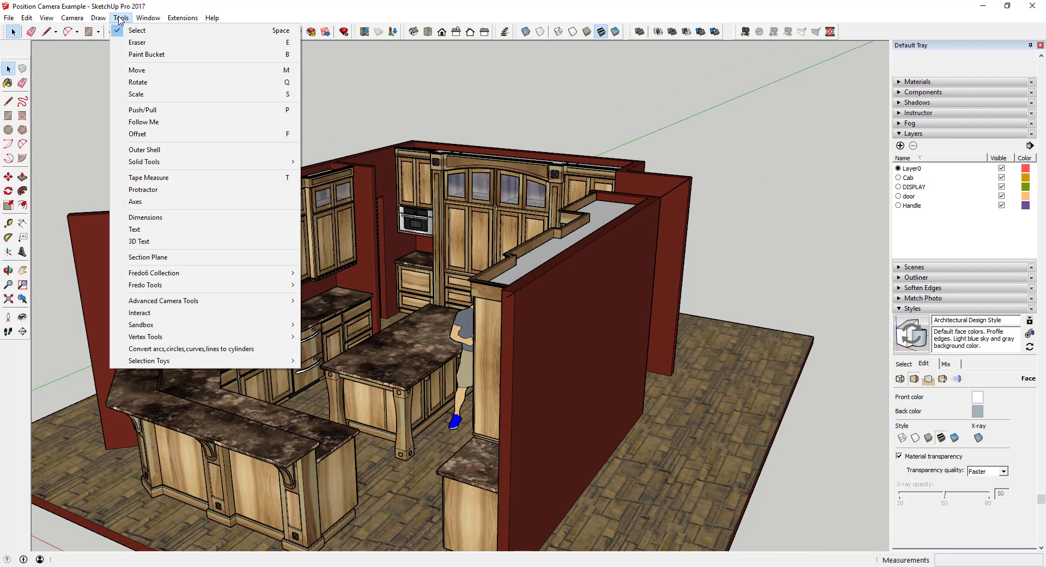
click(156, 258)
middle_drag(364, 279, 570, 291)
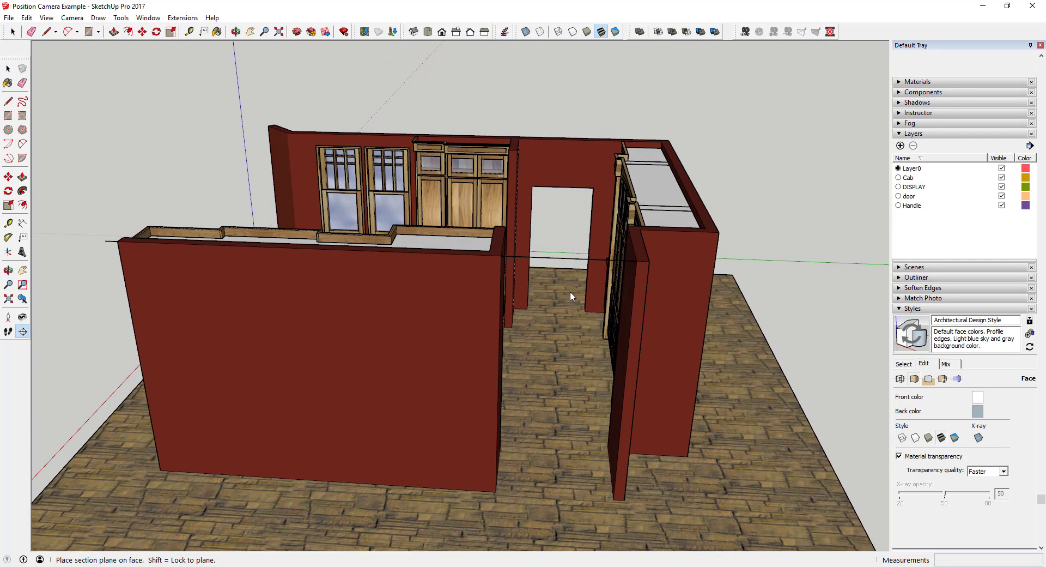
click(544, 312)
Show the sectioned back wall cabinets as a standard front elevation in parallel projection
middle_drag(520, 306, 855, 249)
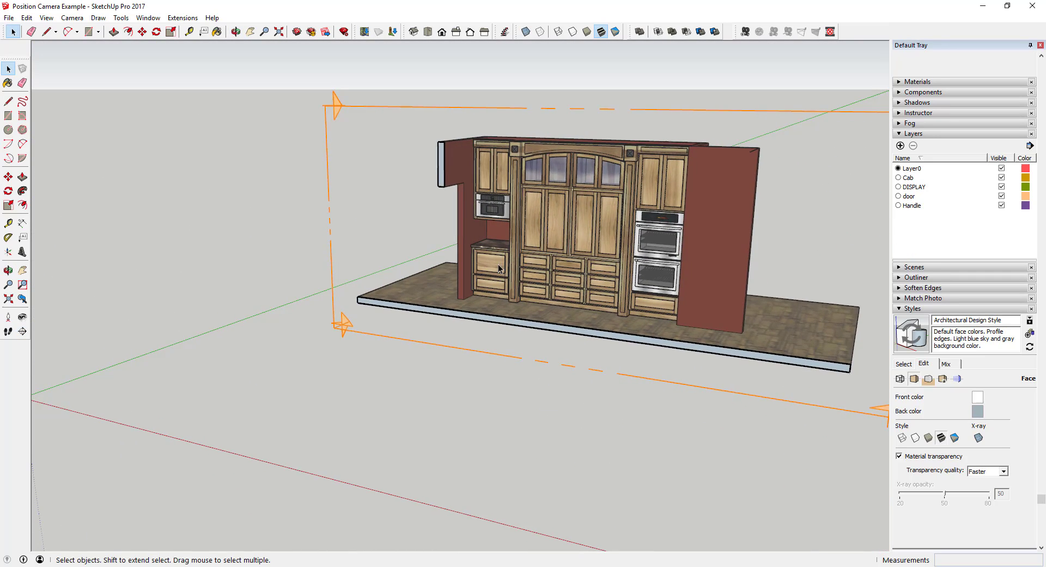
middle_drag(518, 243, 572, 163)
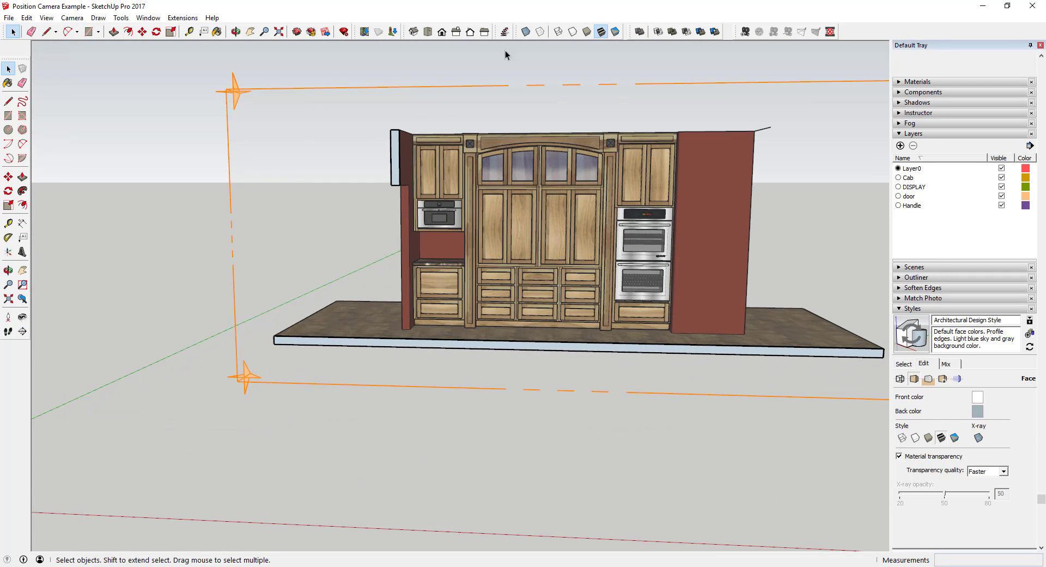
click(442, 32)
scroll(406, 338, up, 3)
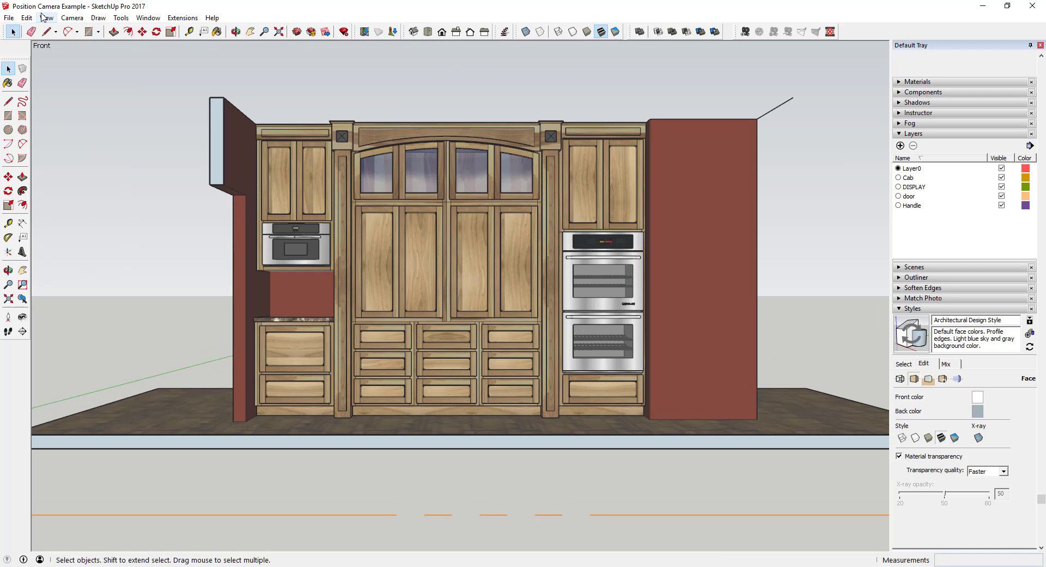
click(47, 17)
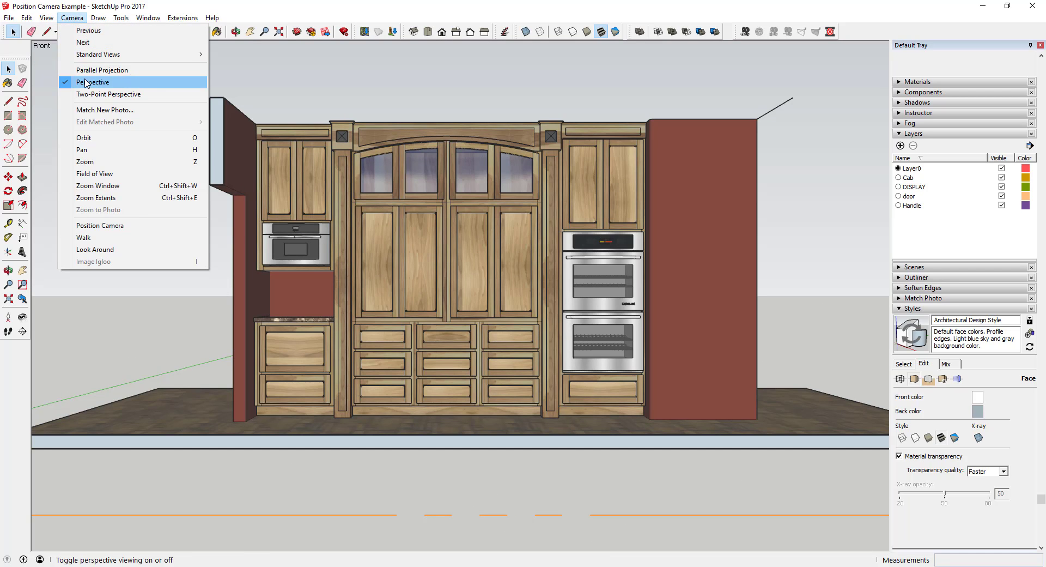
click(86, 82)
scroll(515, 282, up, 3)
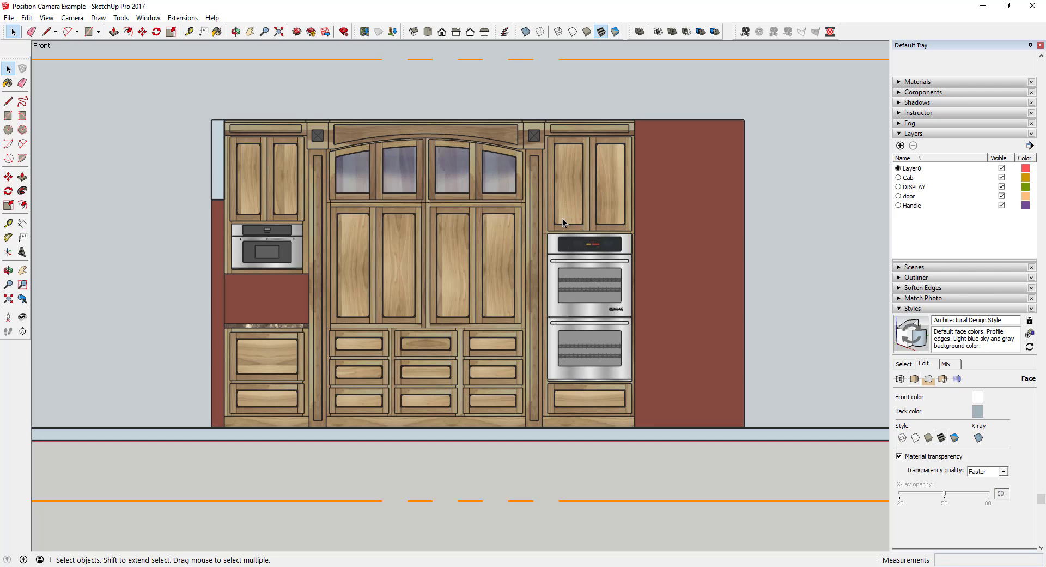
Delete the section plane in front of the back wall cabinets
click(465, 59)
key(Delete)
scroll(527, 203, down, 4)
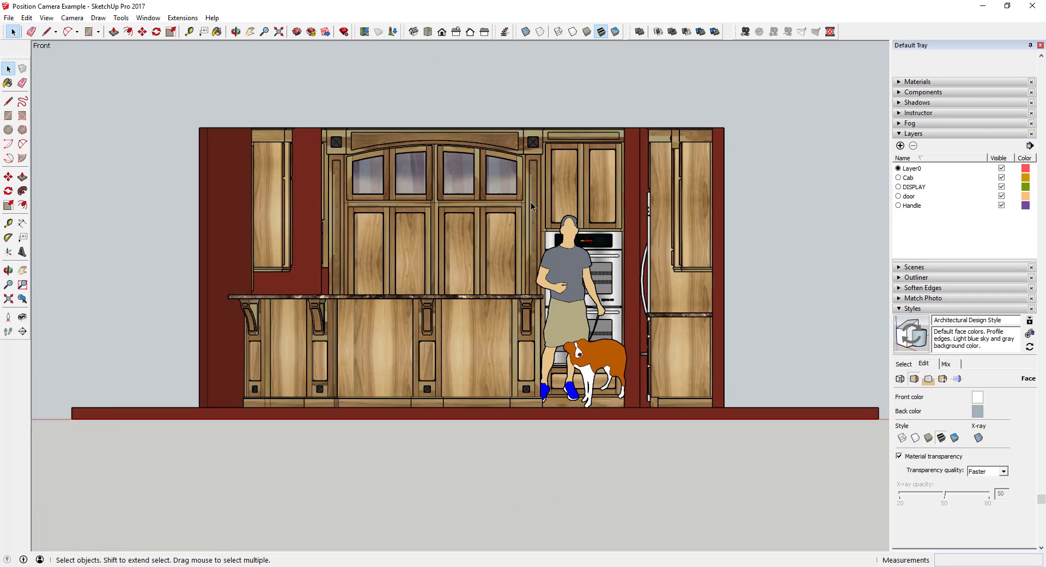
Return the camera to perspective and view the whole kitchen at an angle from above
middle_drag(542, 193, 542, 193)
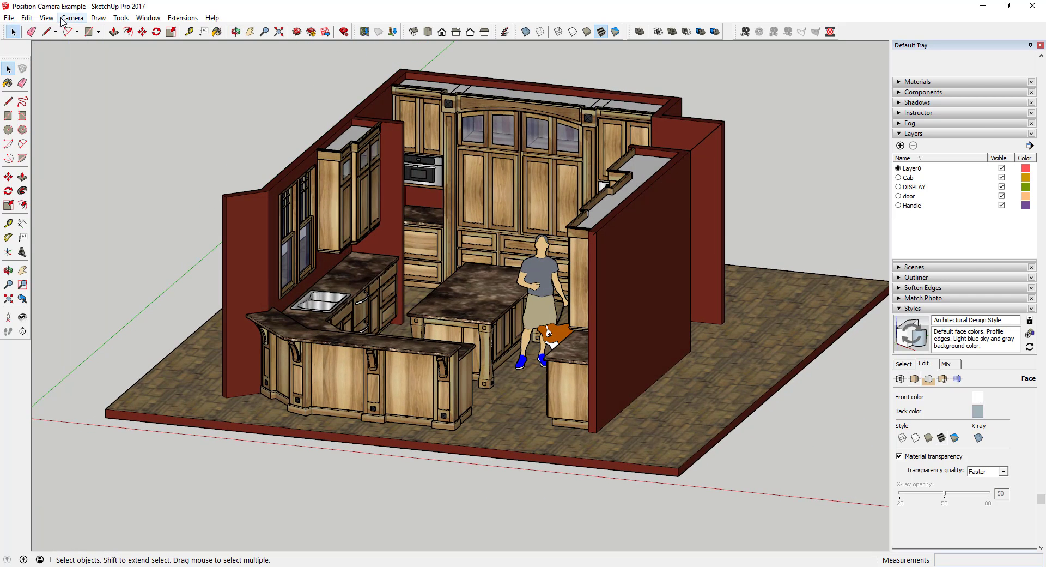
click(71, 17)
click(99, 82)
scroll(449, 276, down, 8)
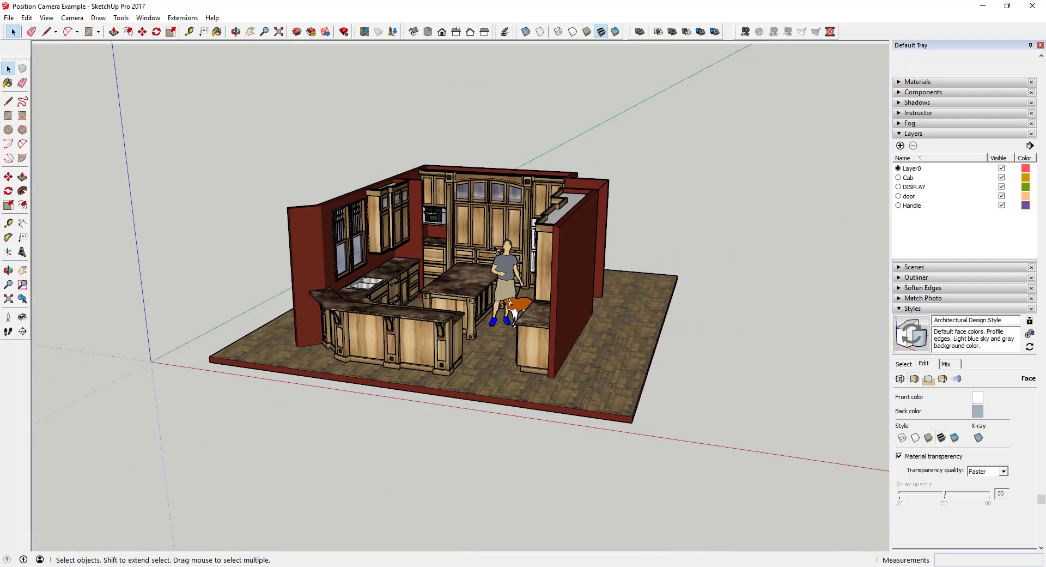
scroll(495, 249, up, 5)
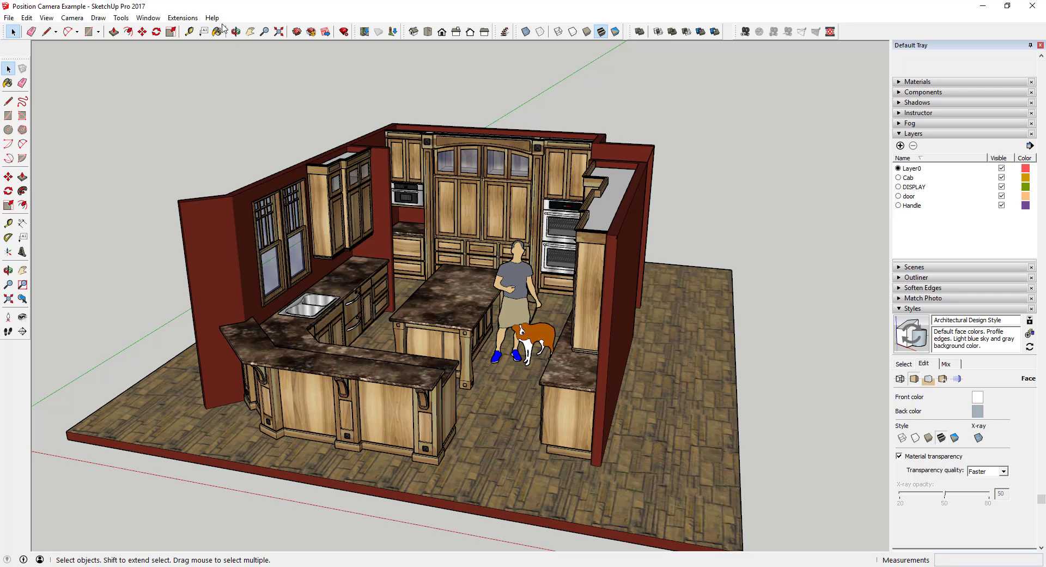
Show the kitchen in the standard front view with parallel projection, and inspect it from an angle above
click(442, 32)
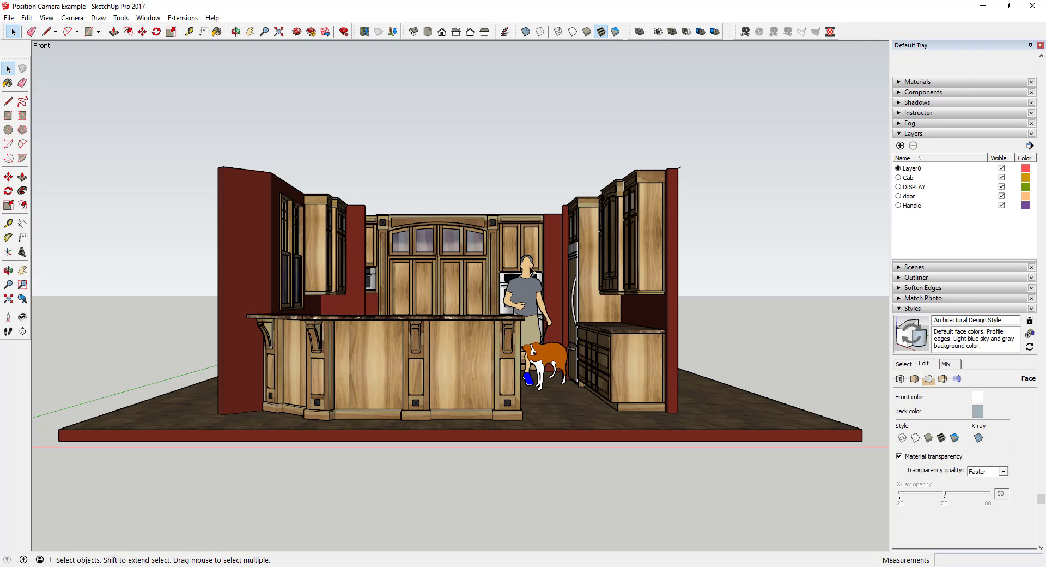
click(47, 18)
mouse_move(73, 20)
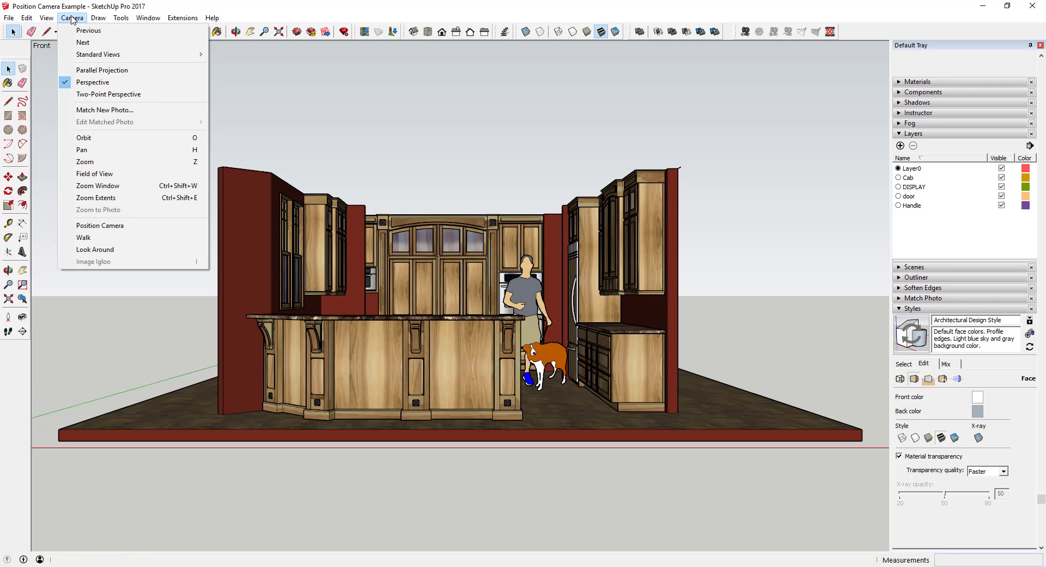
click(99, 73)
scroll(450, 265, up, 3)
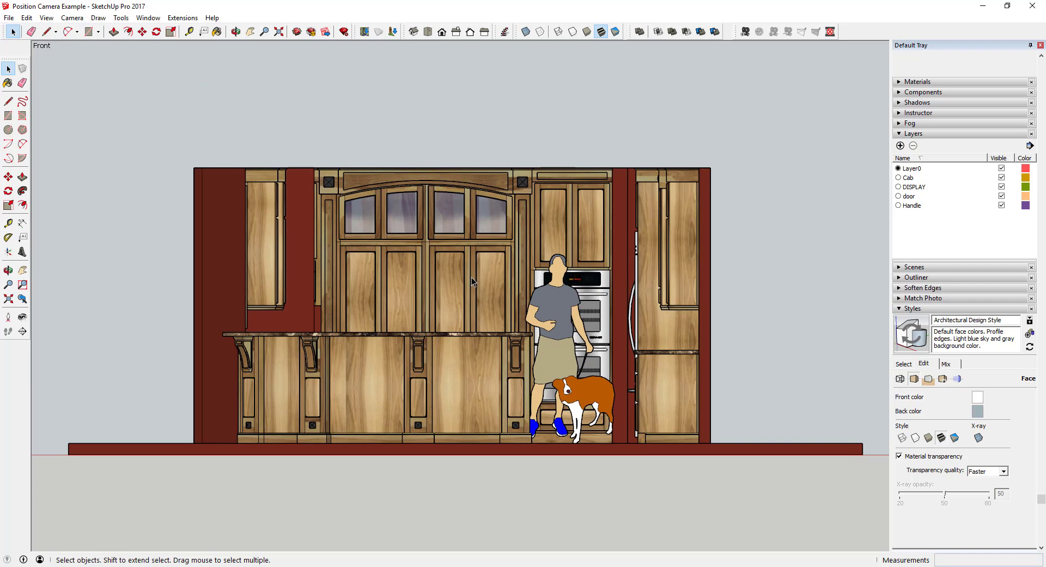
scroll(472, 277, up, 1)
scroll(525, 331, up, 1)
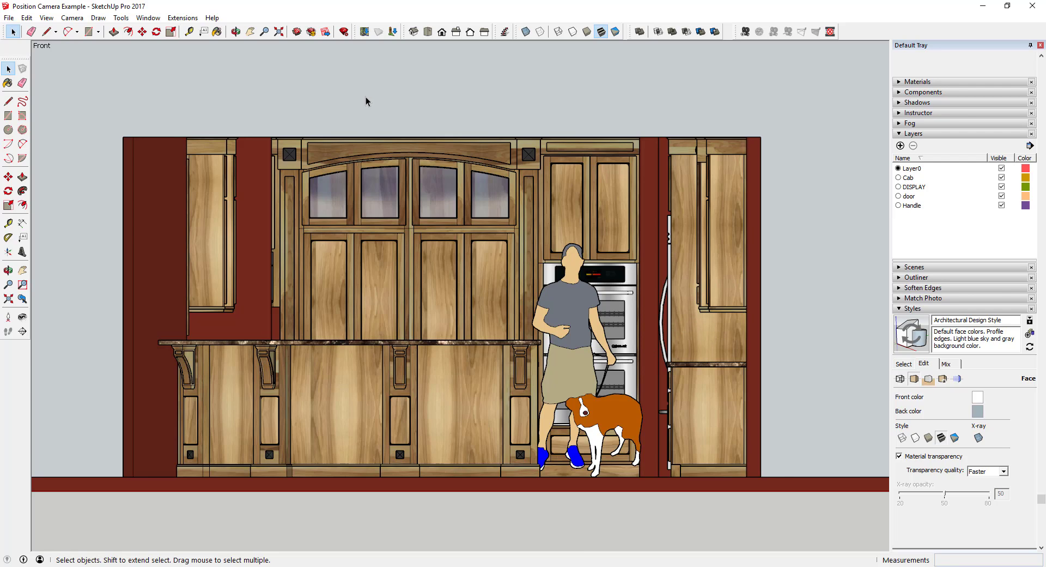
middle_drag(621, 181, 551, 300)
scroll(561, 292, down, 5)
scroll(534, 292, up, 2)
scroll(534, 292, up, 1)
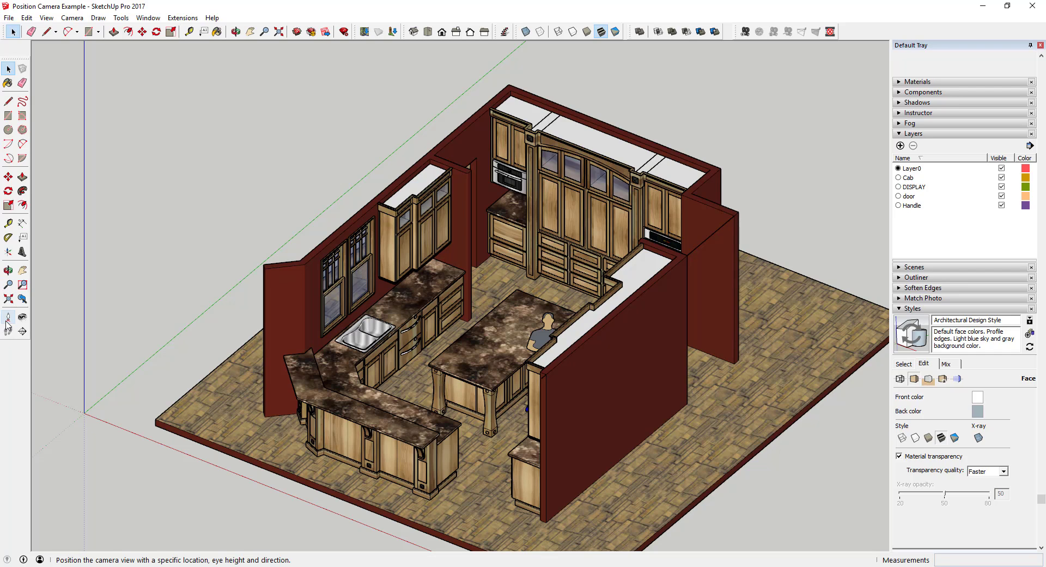
Check in the list of toolbars that the Large Tool Set is enabled
click(45, 18)
click(66, 31)
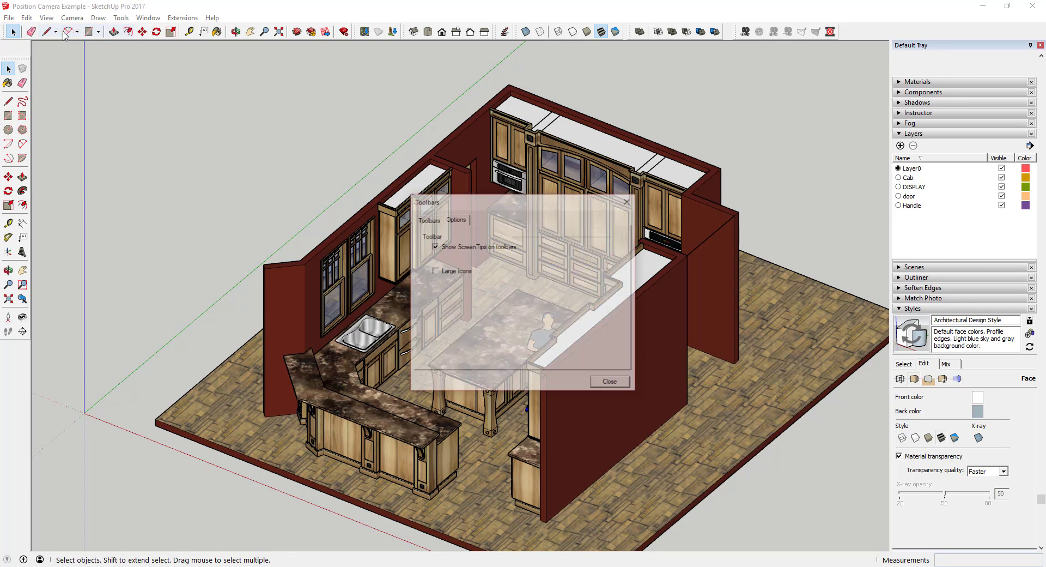
click(434, 219)
scroll(481, 276, down, 10)
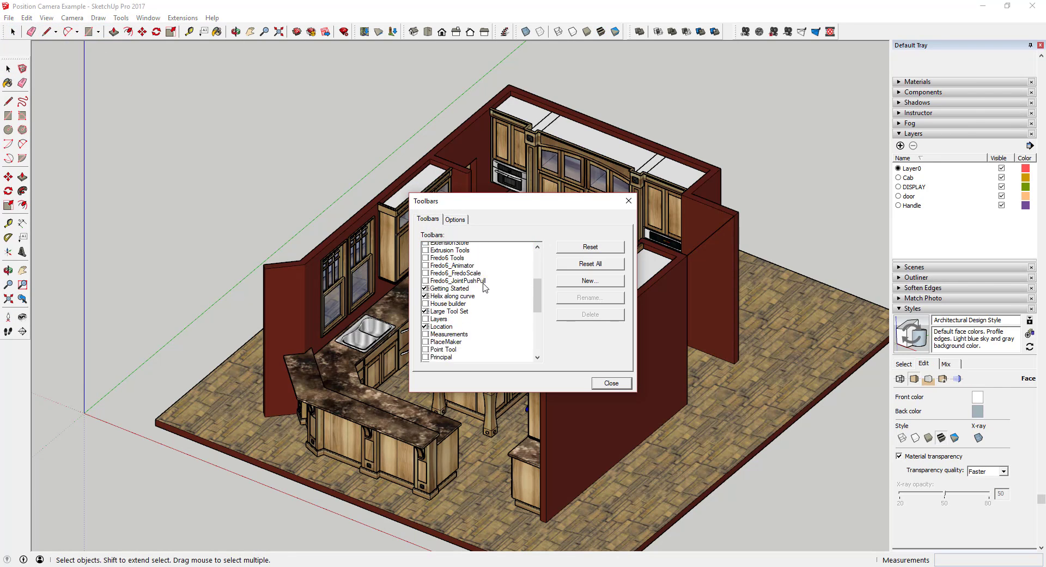
scroll(483, 289, up, 3)
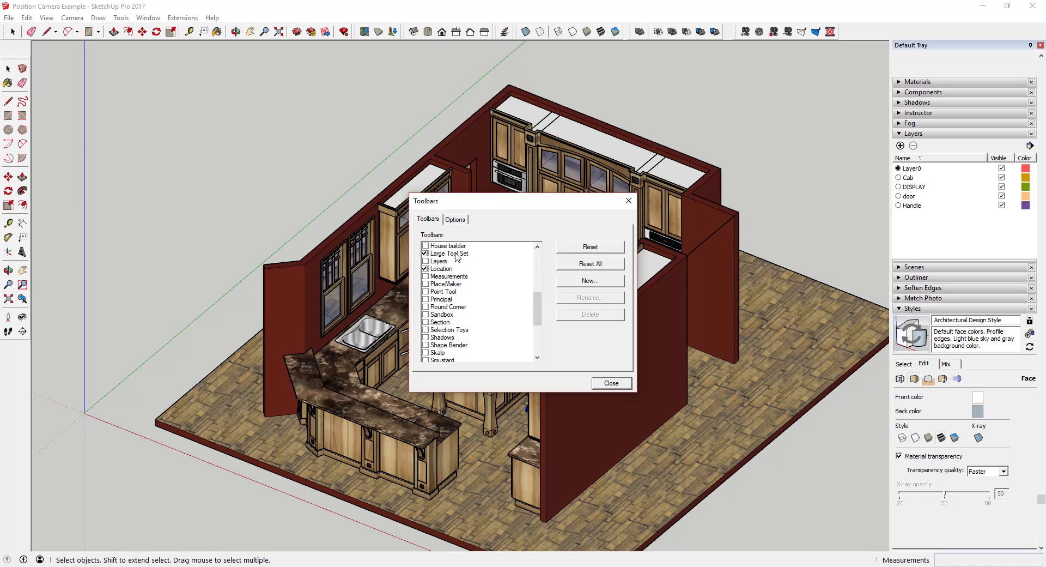
click(611, 383)
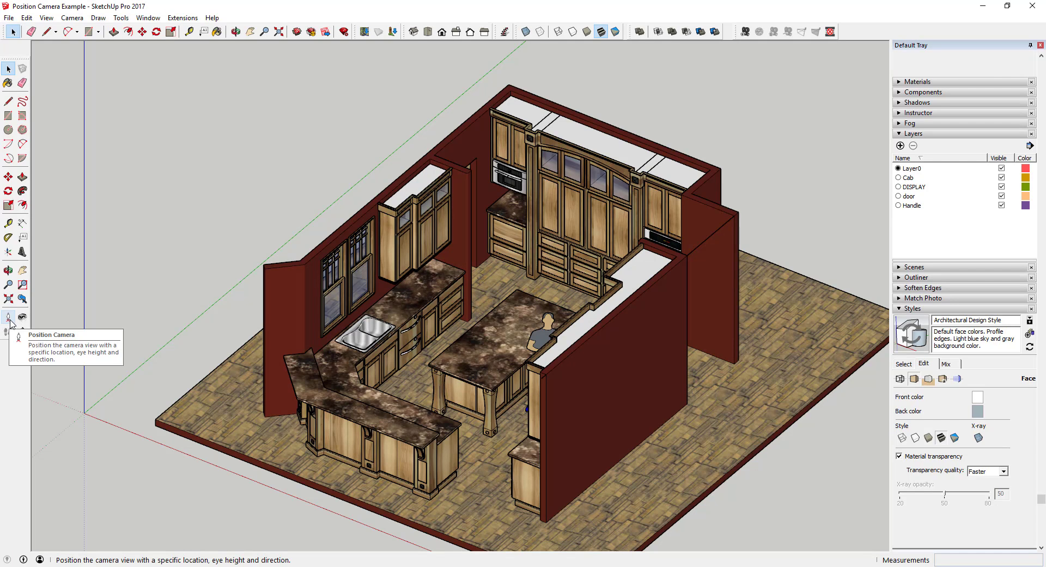
Use Position Camera to place the viewpoint on the front bar countertop's edge, aimed at the upper cabinets above the wall ovens
click(8, 319)
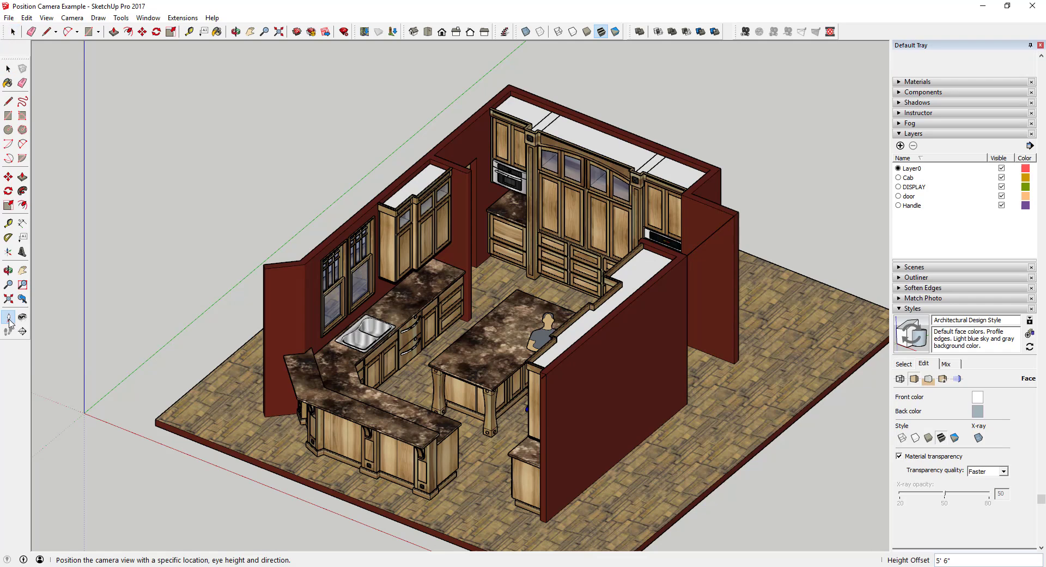
click(608, 300)
middle_drag(608, 300, 552, 296)
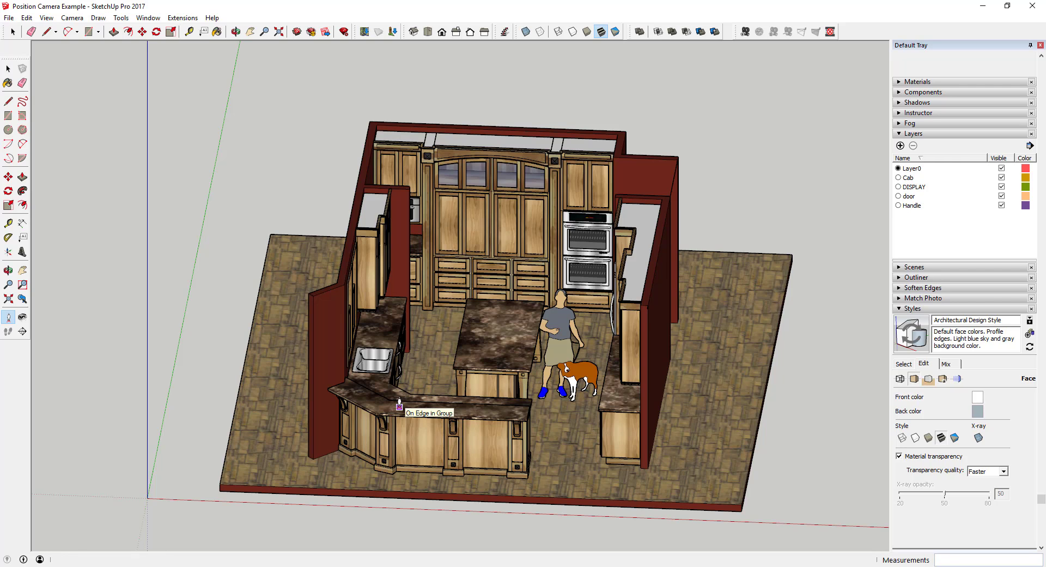
click(406, 390)
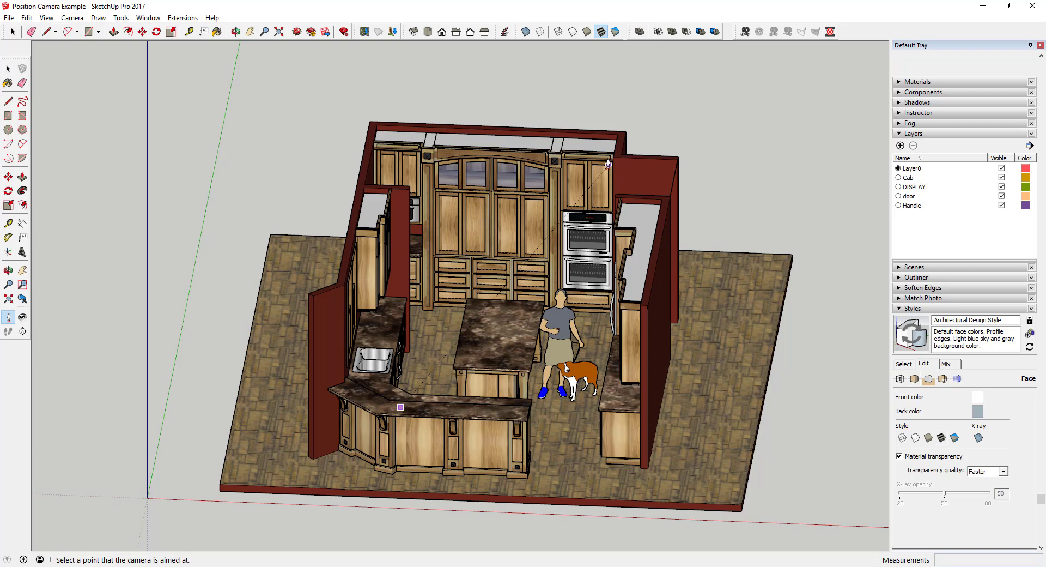
drag(609, 163, 608, 164)
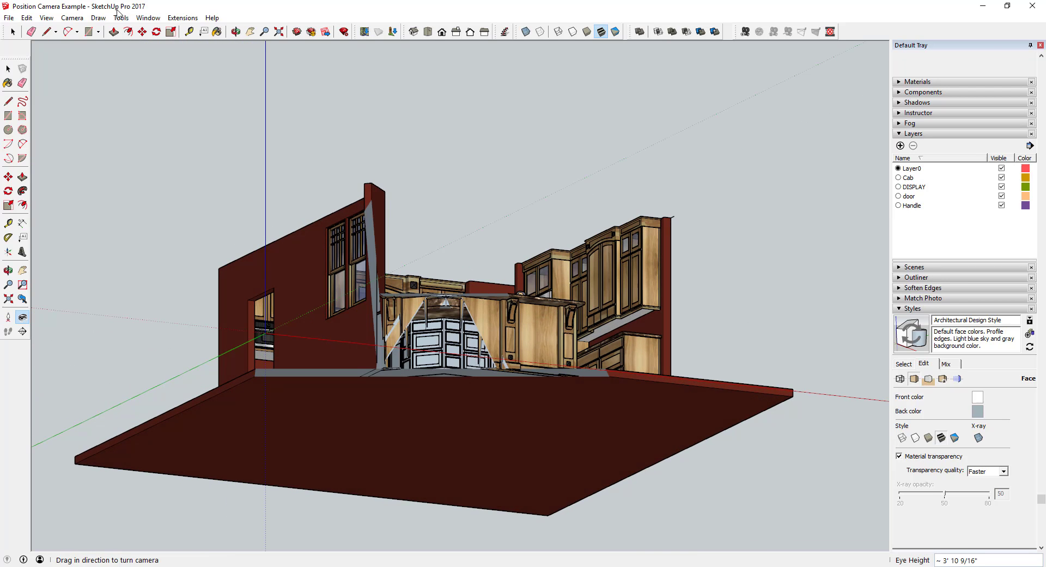
Switch the camera to perspective and back it out until the front bar countertop and the kitchen behind it are in view
click(72, 18)
click(84, 81)
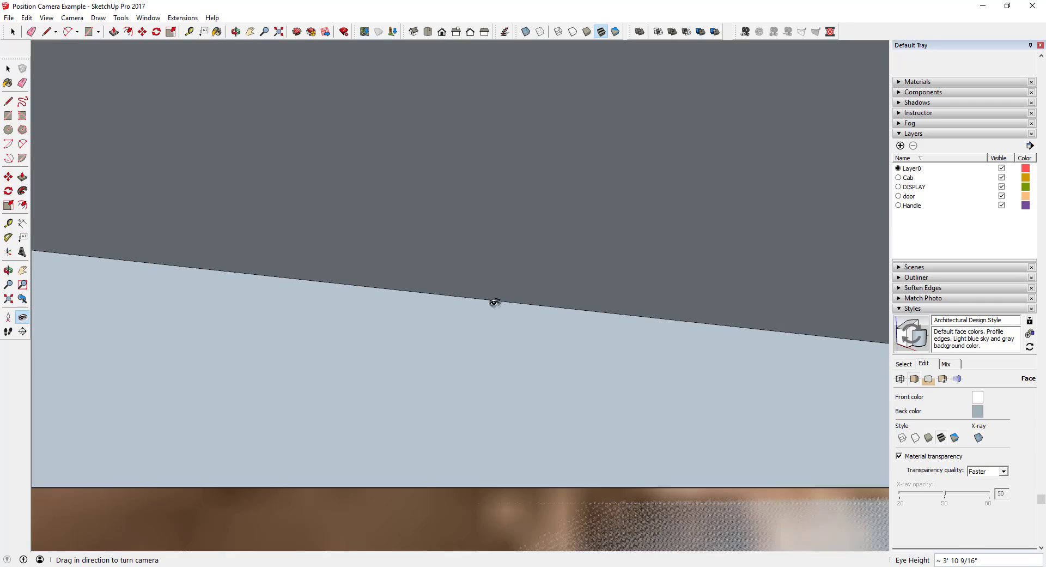
scroll(489, 334, down, 10)
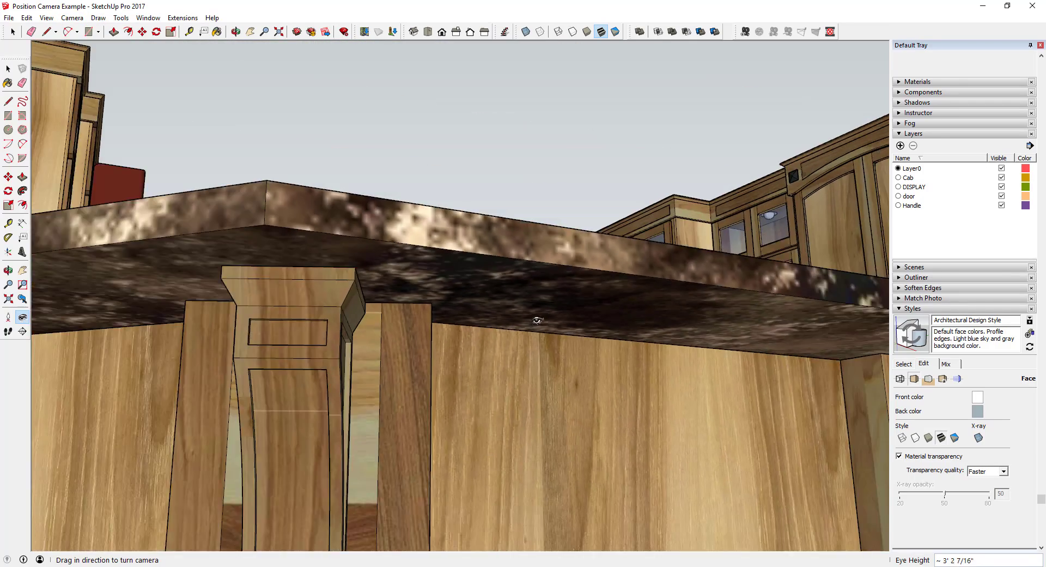
middle_drag(491, 333, 434, 423)
scroll(433, 424, down, 4)
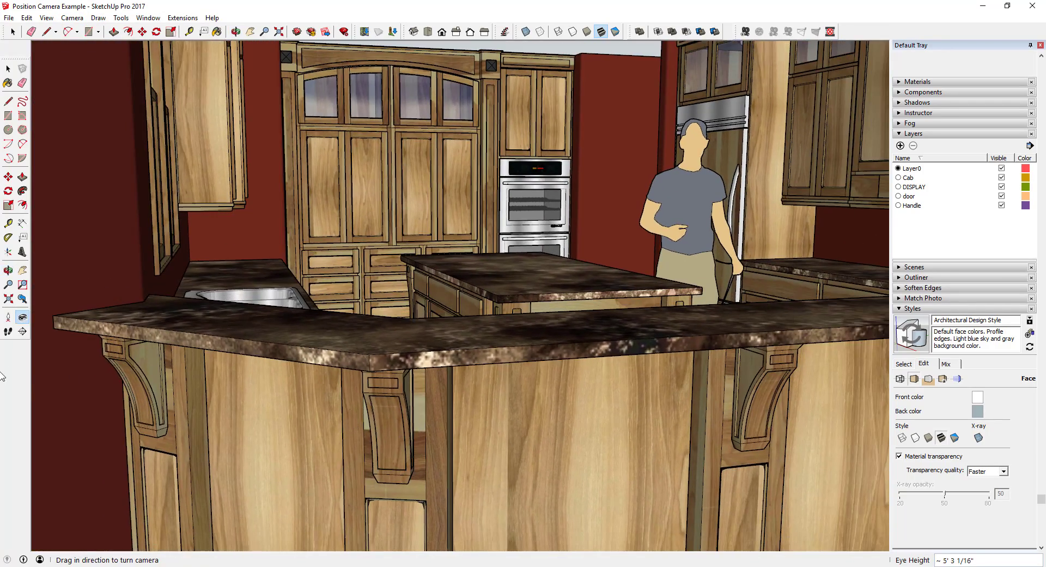
Reposition the camera on the front bar countertop with Position Camera, aimed at the top of the cabinets above the wall ovens
click(8, 317)
drag(505, 315, 566, 76)
scroll(447, 357, up, 5)
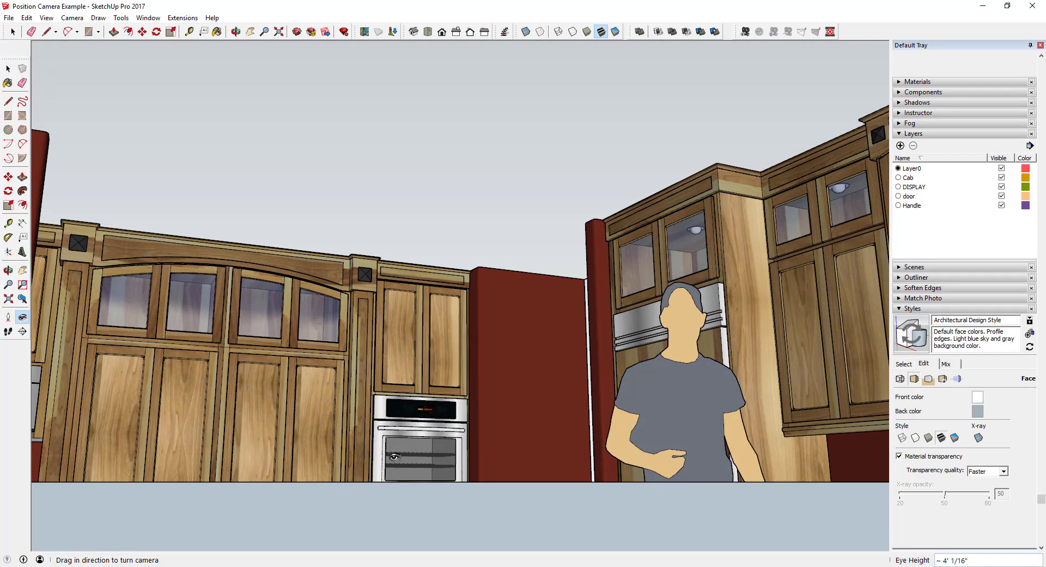
shift+middle_drag(524, 288, 522, 311)
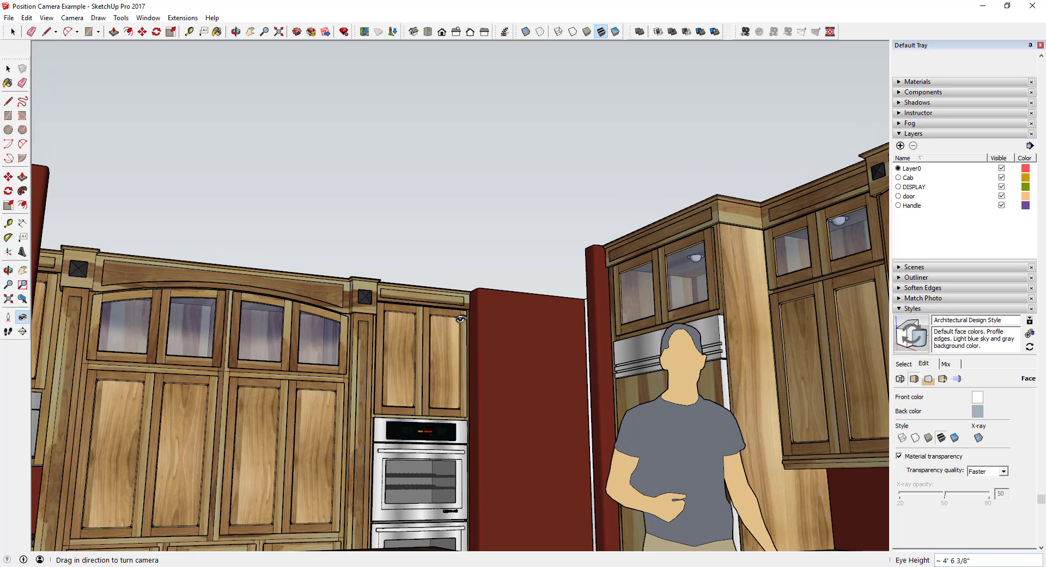
Back the camera out to show the whole kitchen and switch it to parallel projection
scroll(462, 318, down, 10)
middle_drag(462, 317, 368, 483)
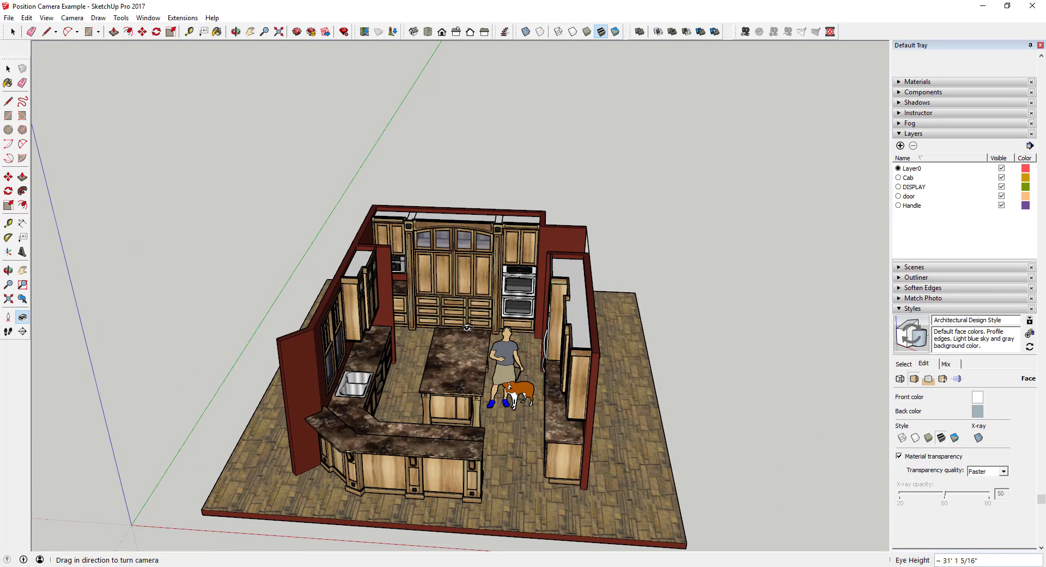
middle_drag(298, 62, 248, 70)
click(72, 17)
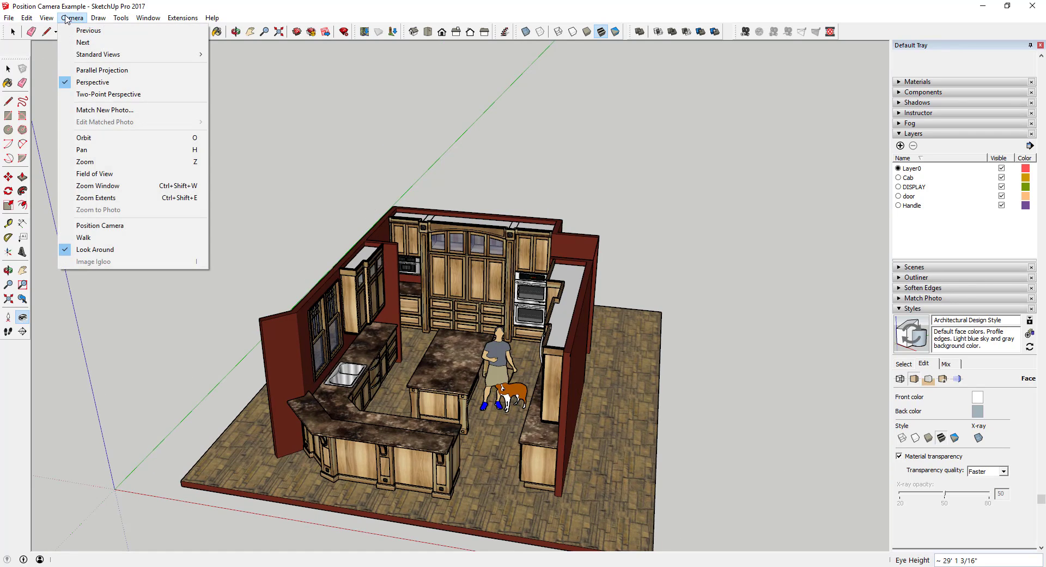
click(85, 73)
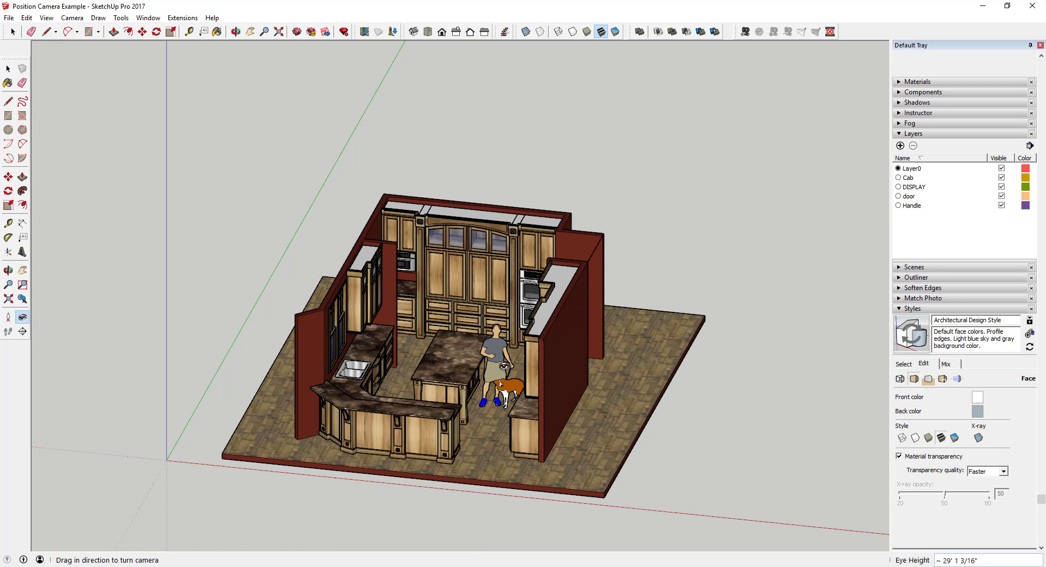
Use Position Camera to place the viewpoint on the floor in front of the bar, aimed straight at the back cabinet wall
middle_drag(480, 343, 368, 426)
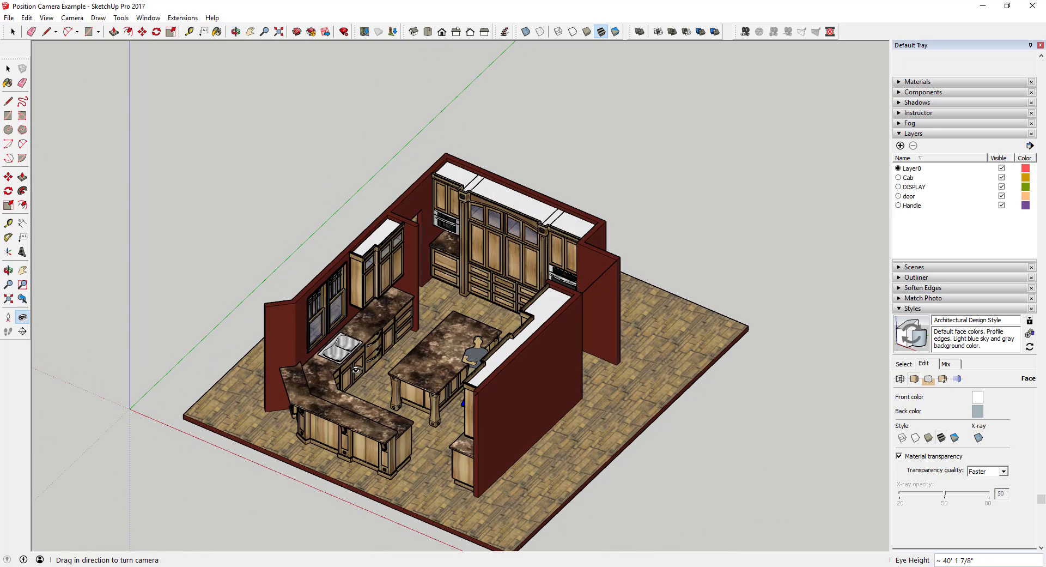
click(8, 316)
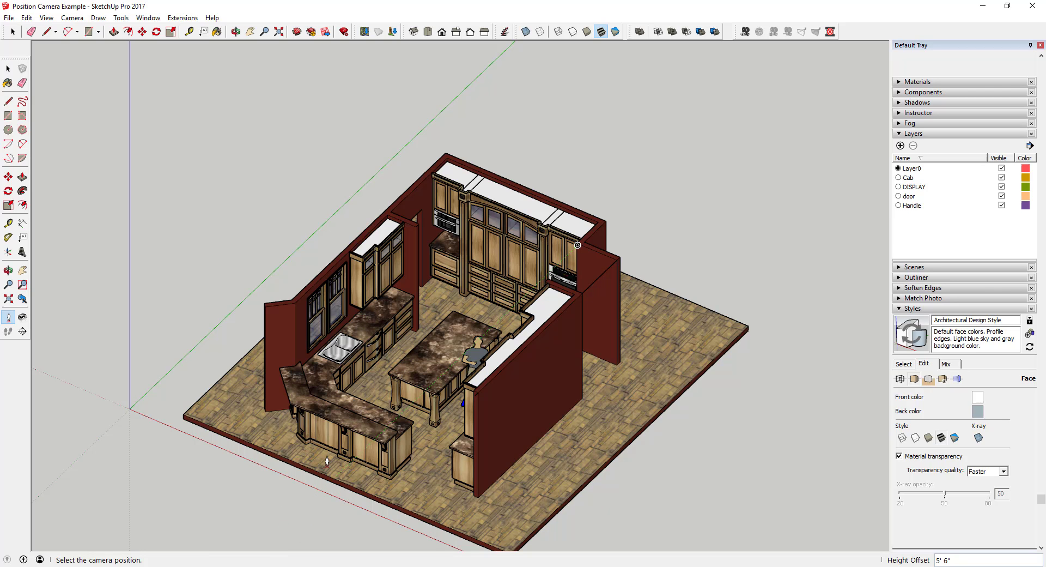
drag(327, 465, 494, 306)
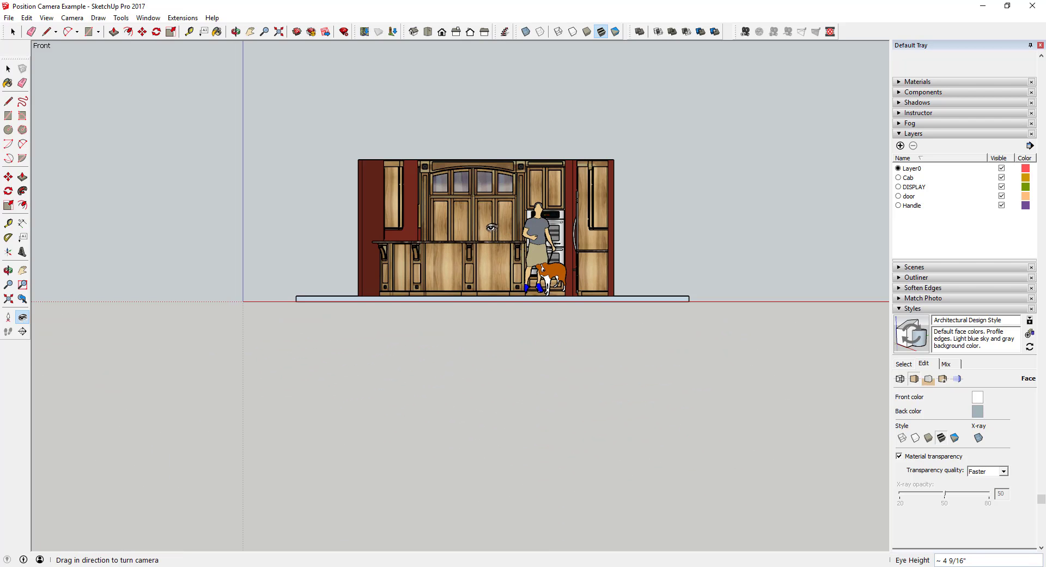
Use Position Camera from the floor behind the island to set a straight-on elevation of the back cabinet wall, clear of the island and bar
middle_drag(513, 214, 315, 384)
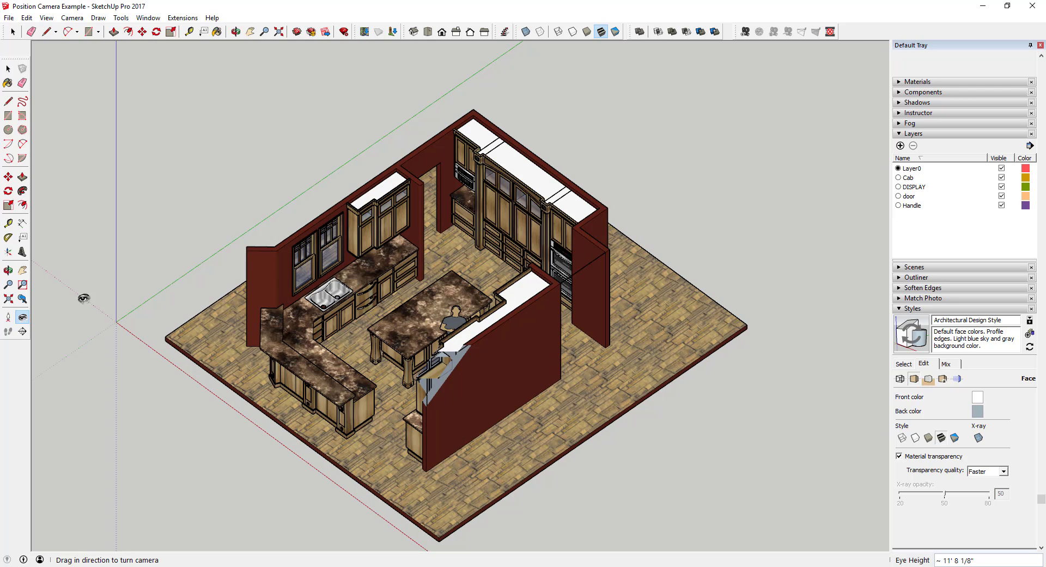
click(8, 317)
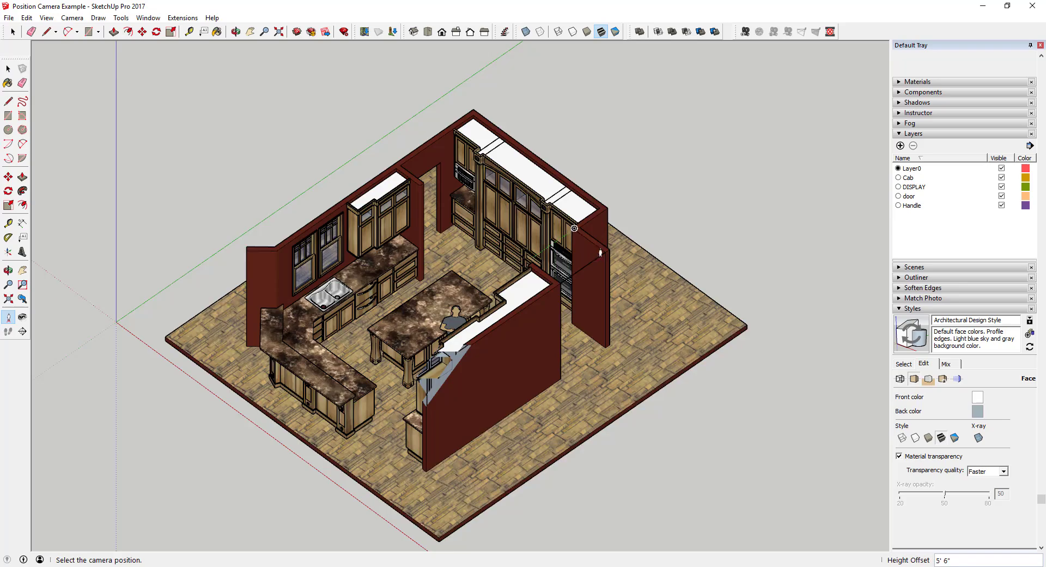
scroll(591, 259, up, 3)
middle_drag(569, 268, 356, 176)
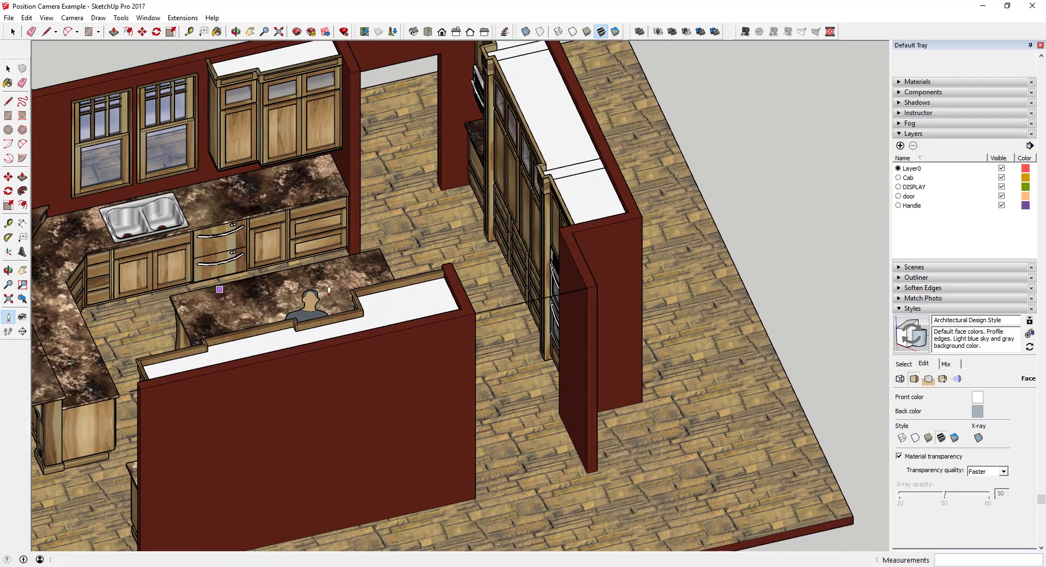
drag(394, 238, 457, 223)
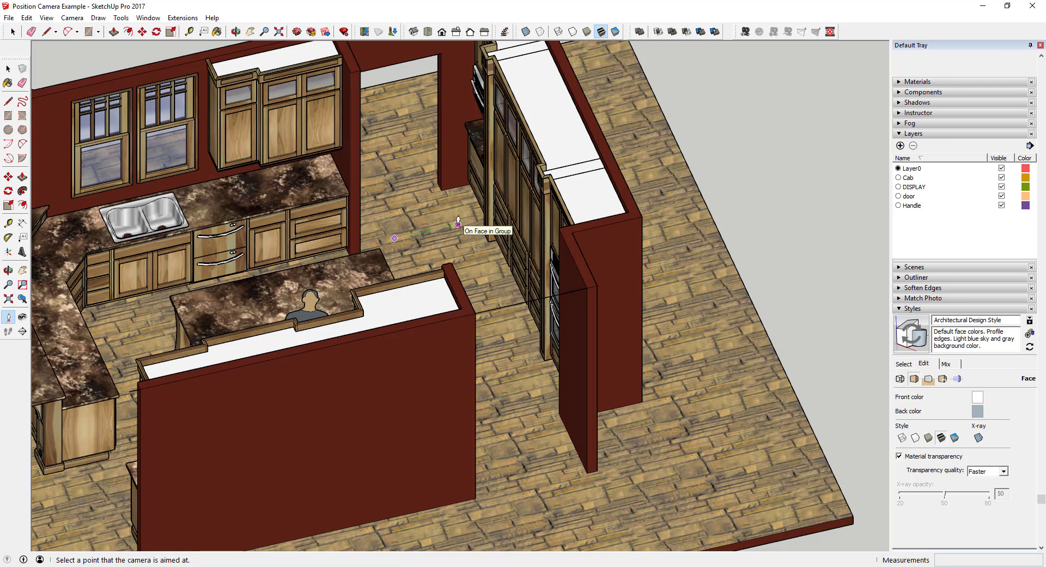
drag(458, 223, 458, 223)
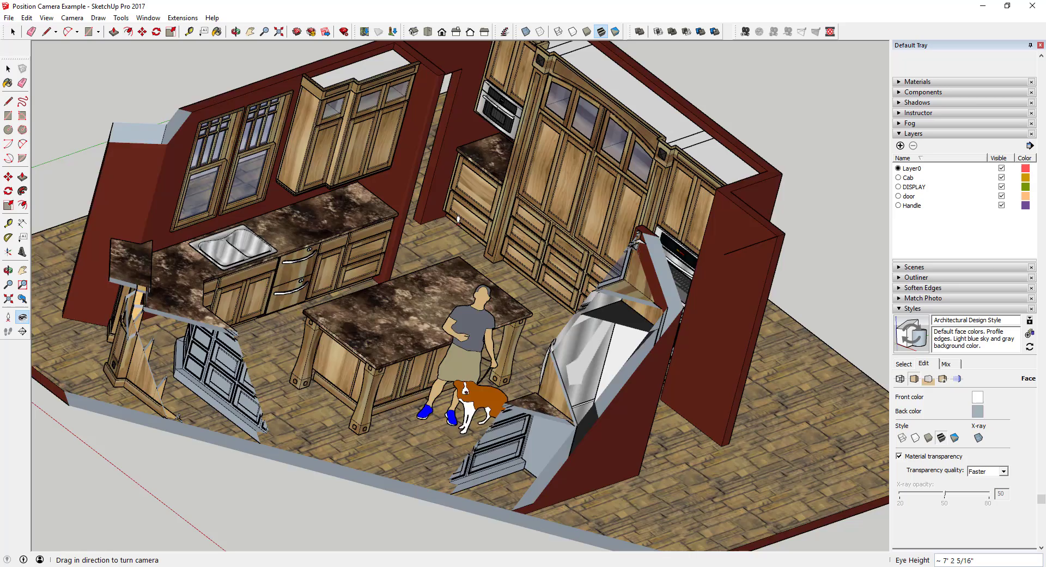
shift+middle_drag(669, 154, 568, 278)
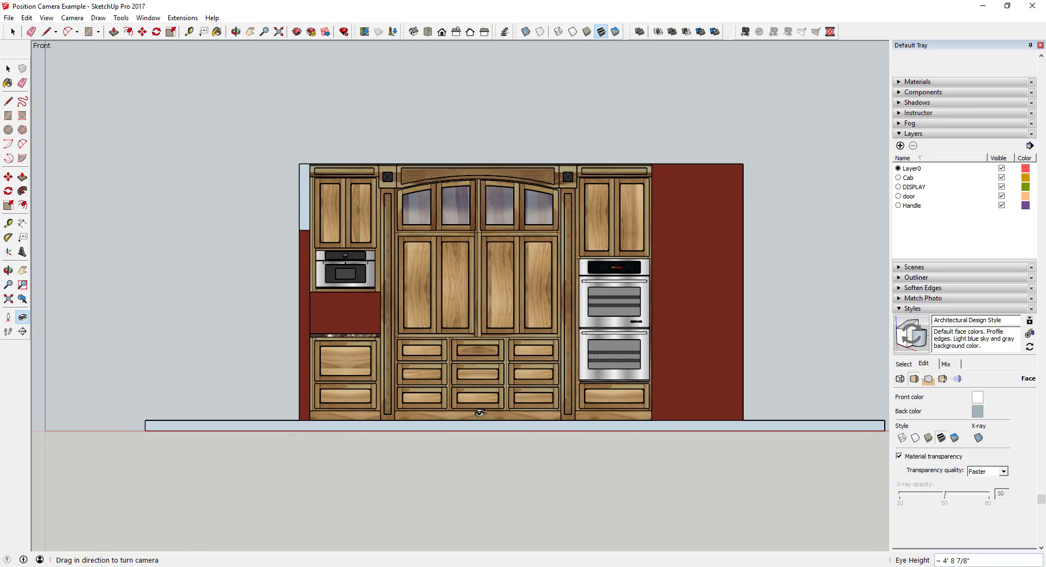
Frame the back cabinet wall elevation closely and save the view as a new scene
scroll(635, 290, up, 4)
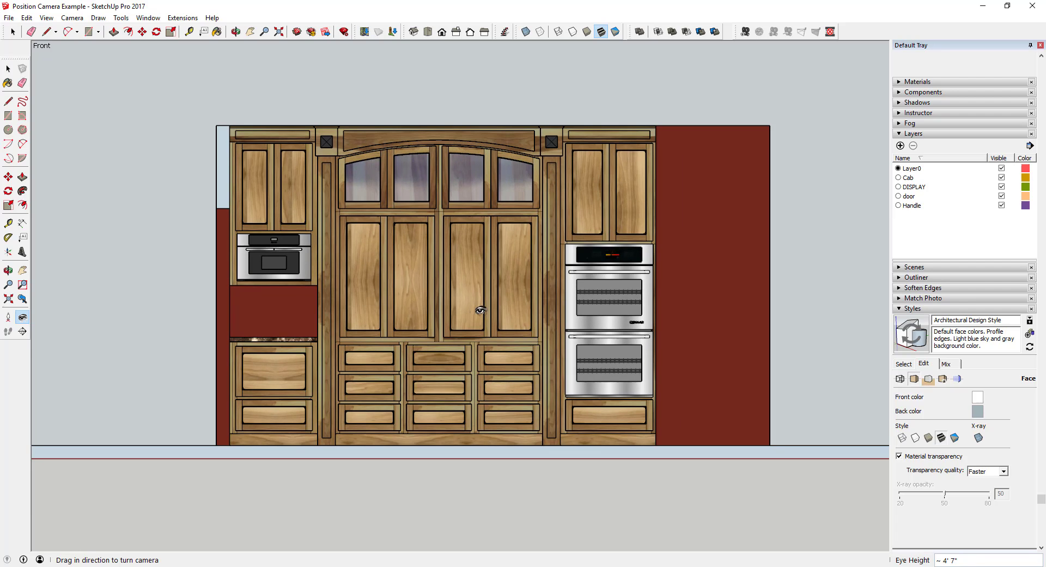
click(46, 18)
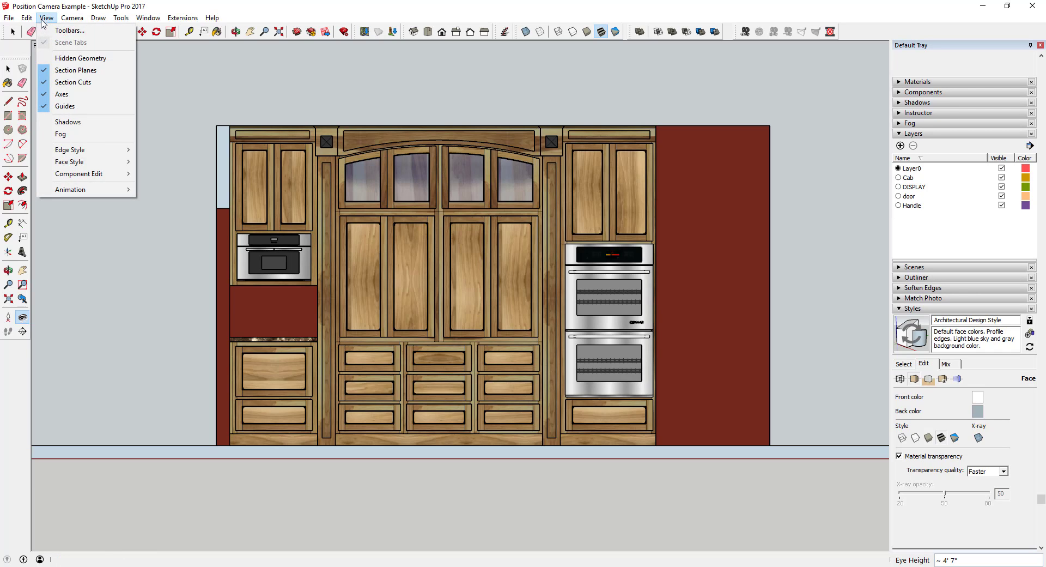
mouse_move(67, 190)
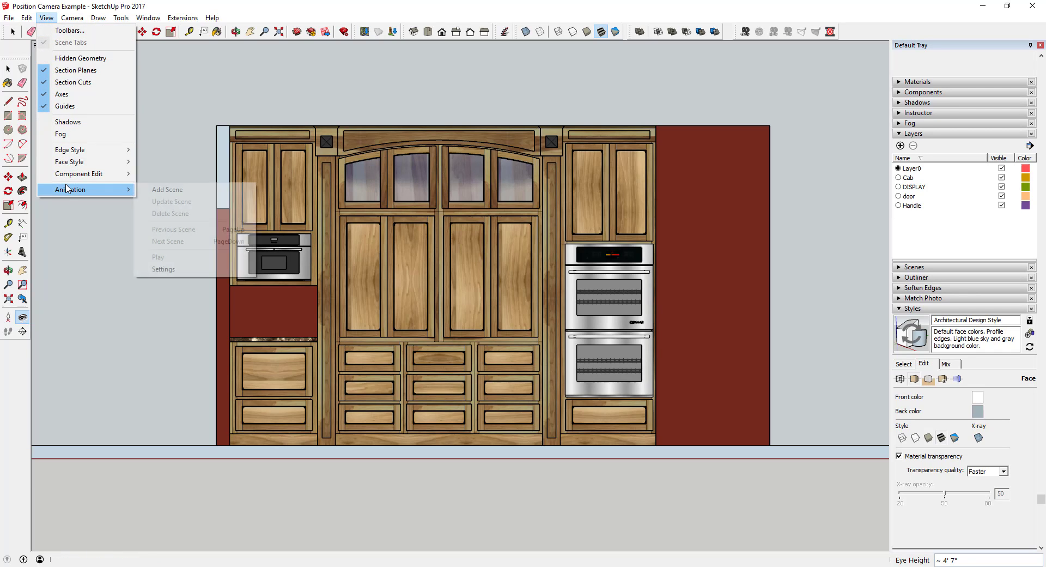
click(167, 190)
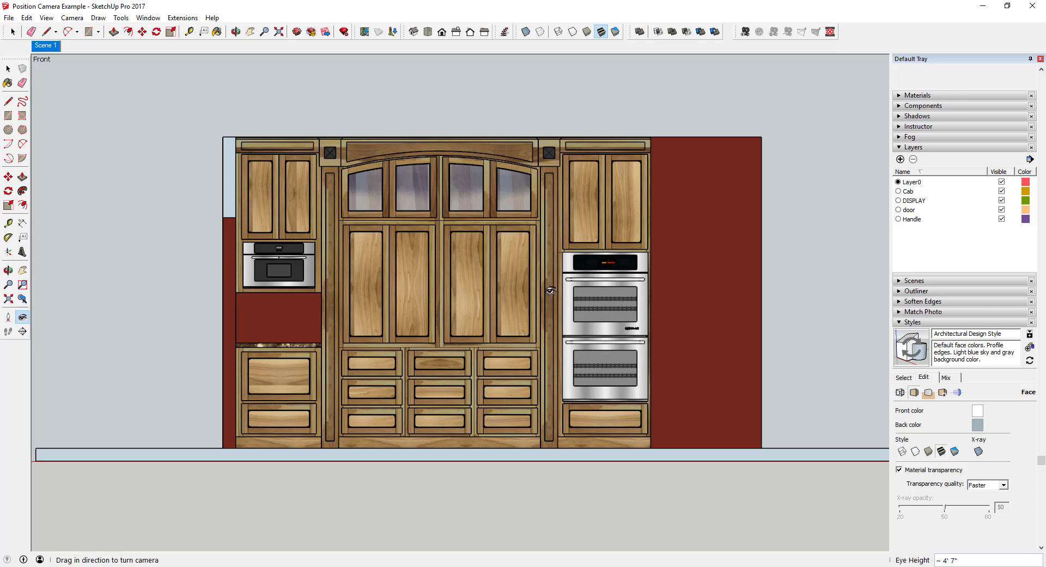
Orbit away from the elevation and recall the saved view from Scene 1
middle_drag(551, 291, 482, 331)
scroll(483, 332, down, 4)
middle_drag(594, 325, 564, 343)
scroll(564, 342, down, 4)
scroll(566, 341, up, 4)
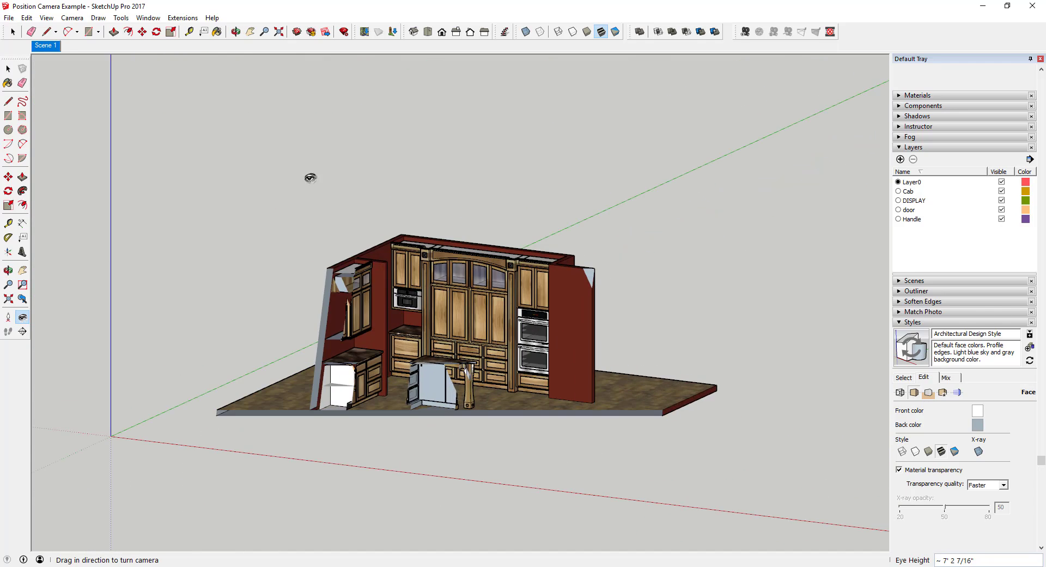
click(53, 46)
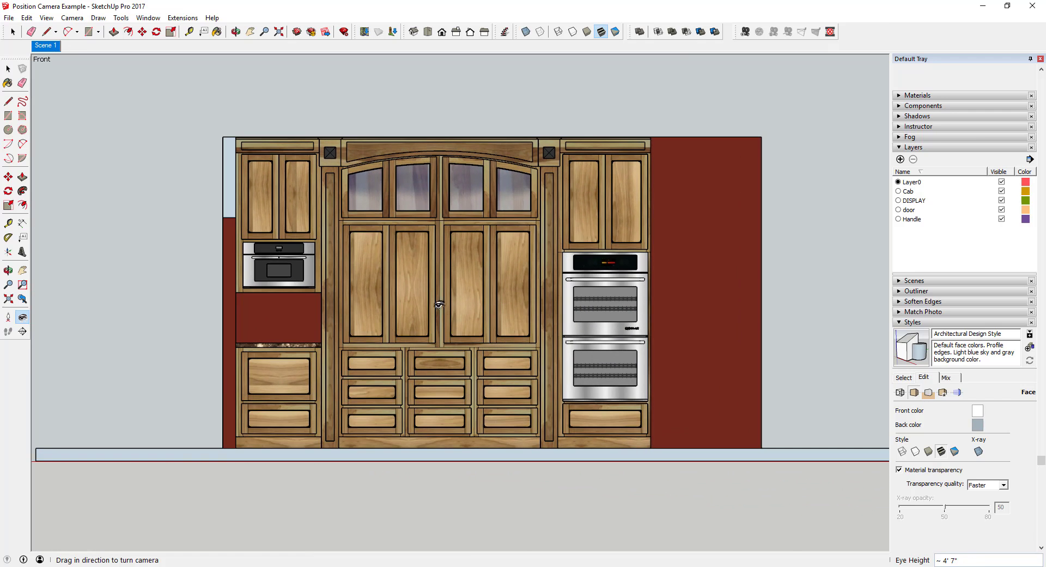
Zoom to the extents of the model and orbit to a raised overview from the front of the kitchen
click(9, 299)
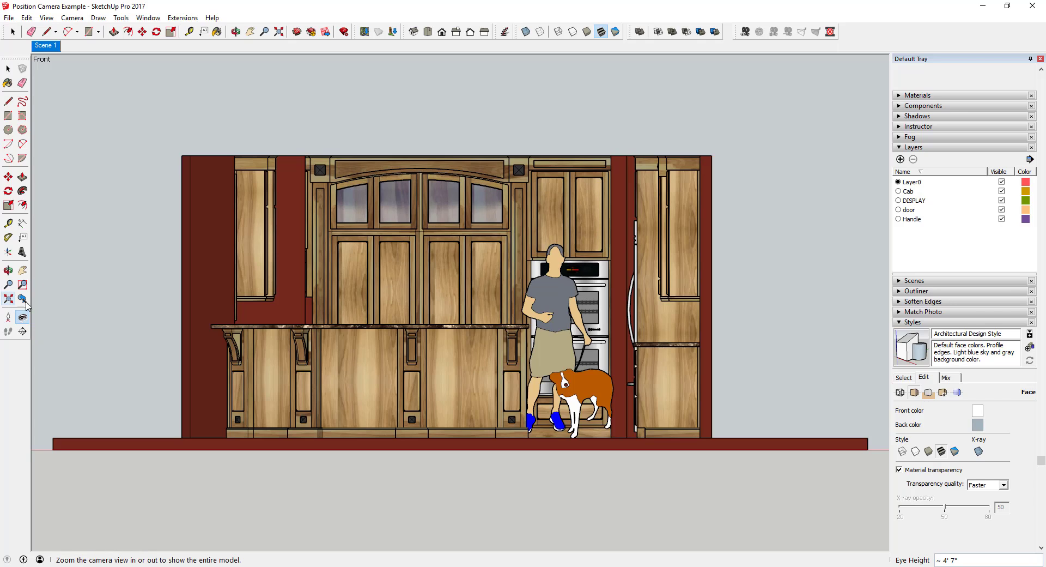
click(8, 270)
drag(414, 305, 477, 431)
scroll(476, 394, down, 5)
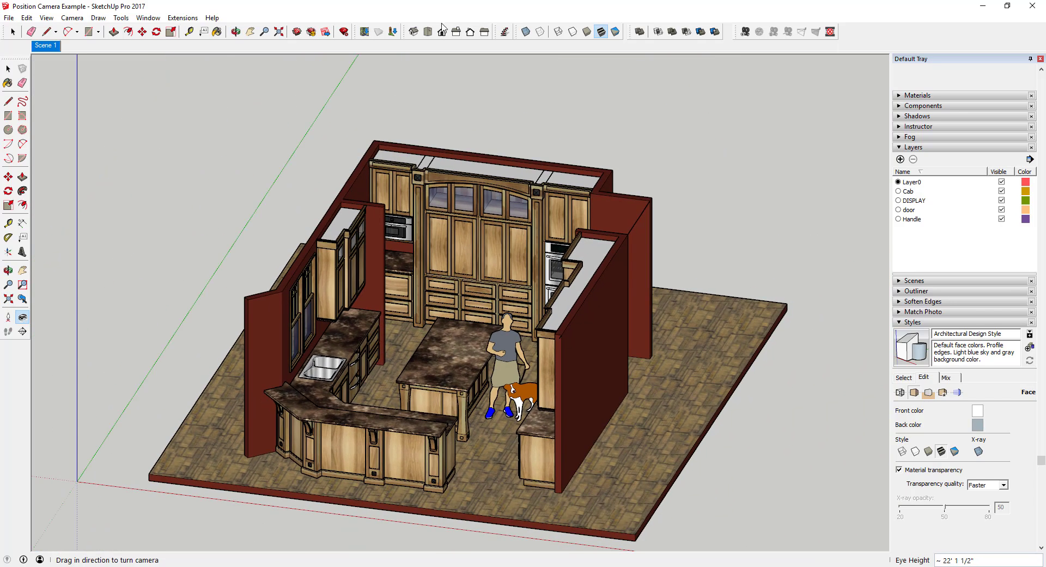
Switch to the standard Top view and frame the kitchen's floor plan
click(435, 36)
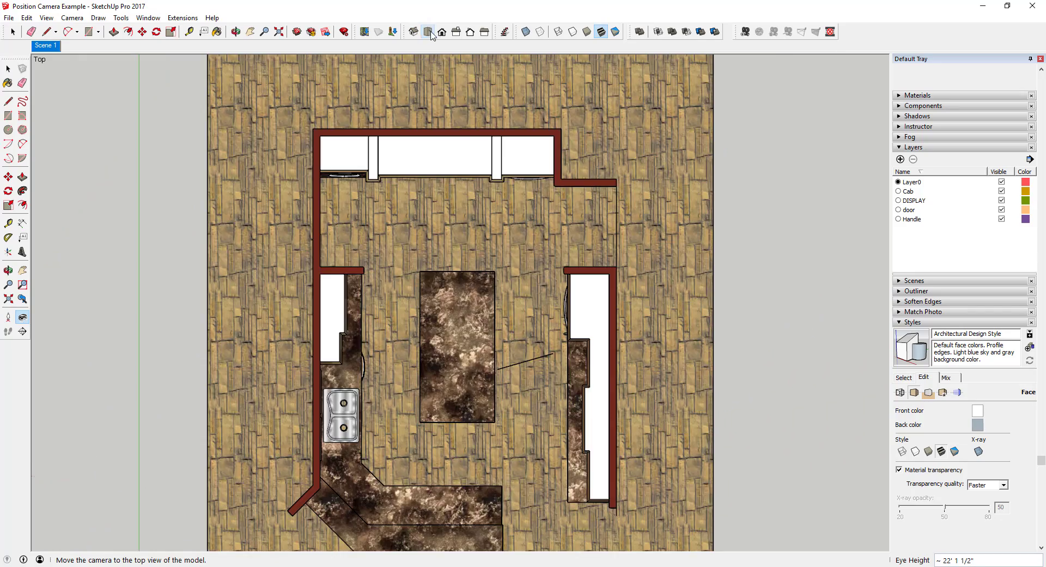
scroll(453, 224, down, 3)
scroll(497, 400, up, 3)
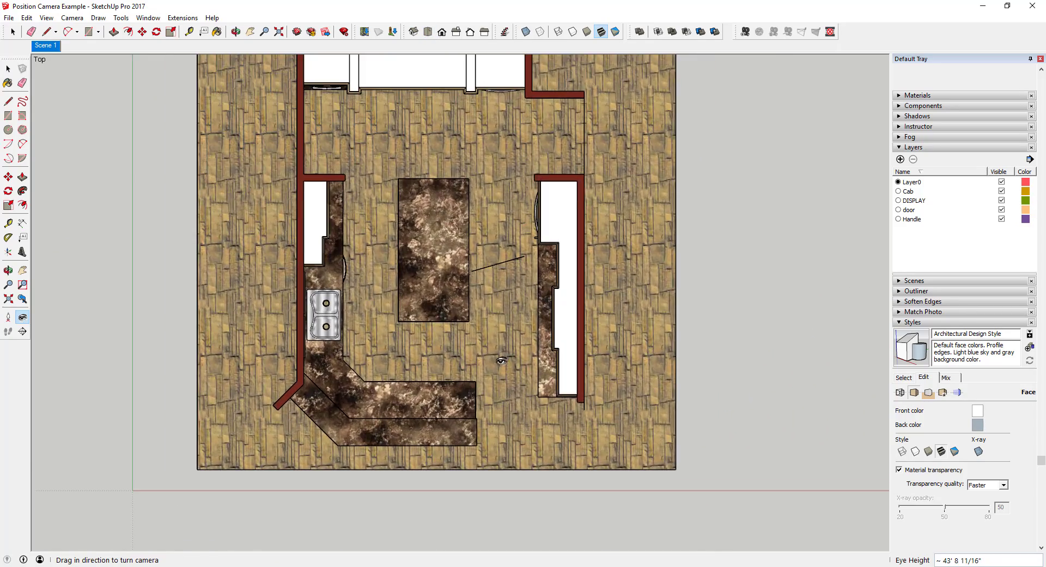
scroll(481, 378, down, 3)
scroll(481, 306, up, 2)
Orbit down to an angled view of the kitchen, then return to the standard Top view with the upper cabinets covering the counters
middle_drag(474, 367, 415, 159)
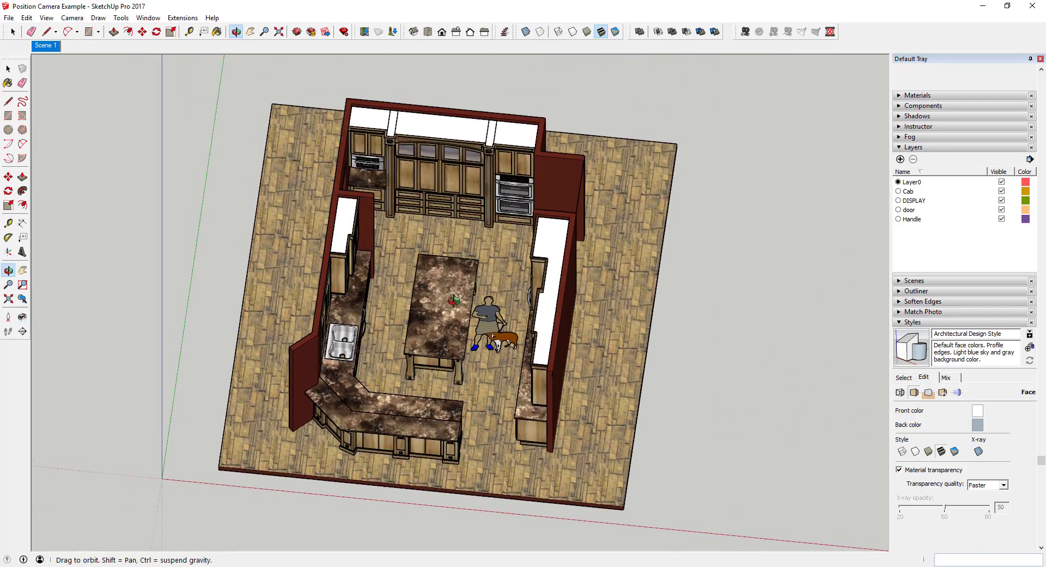
middle_drag(464, 343, 368, 157)
scroll(414, 254, up, 4)
scroll(453, 271, down, 2)
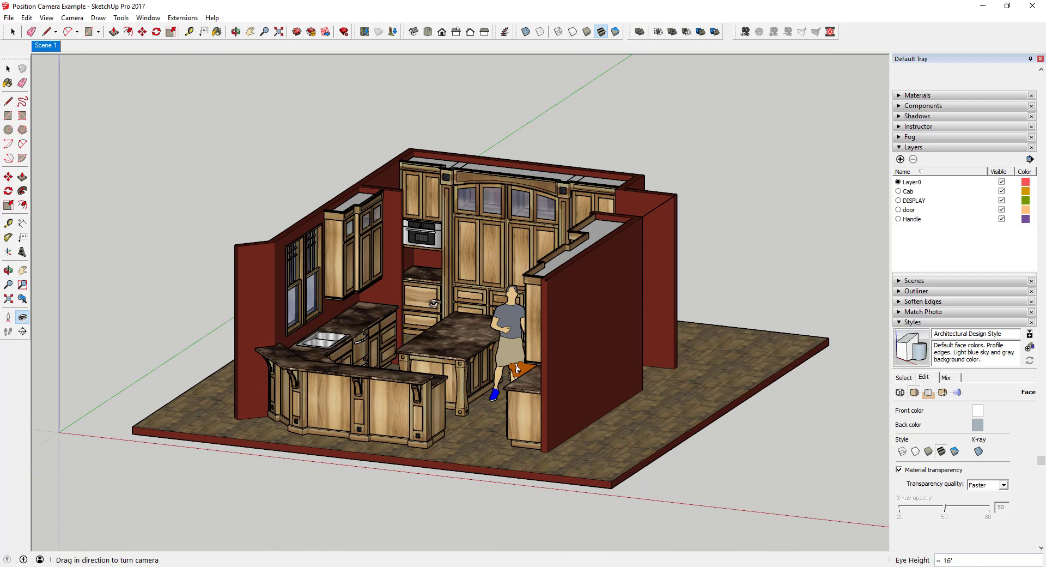
scroll(433, 299, up, 3)
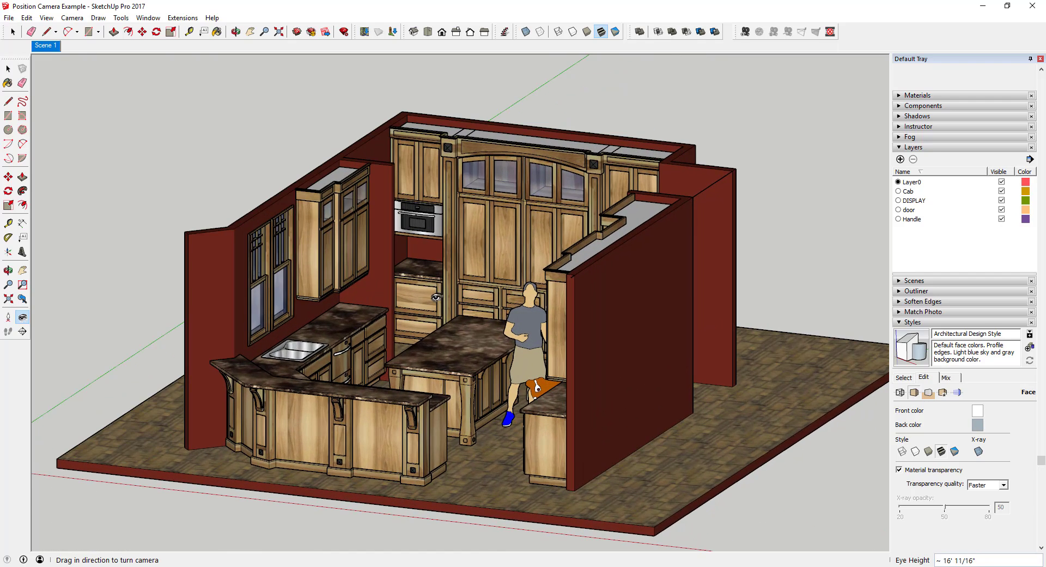
scroll(432, 297, up, 1)
middle_drag(428, 298, 468, 329)
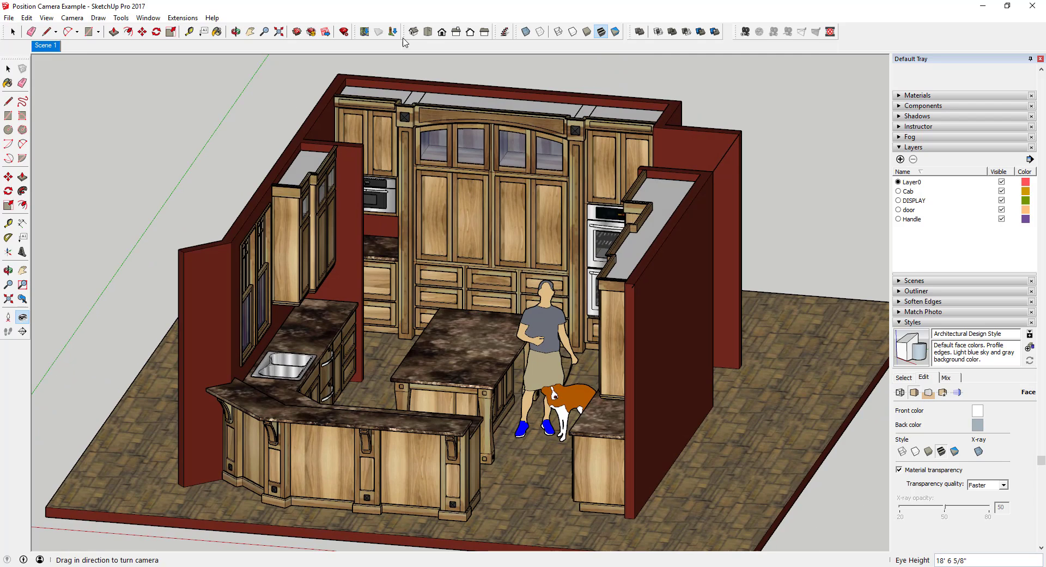
click(428, 33)
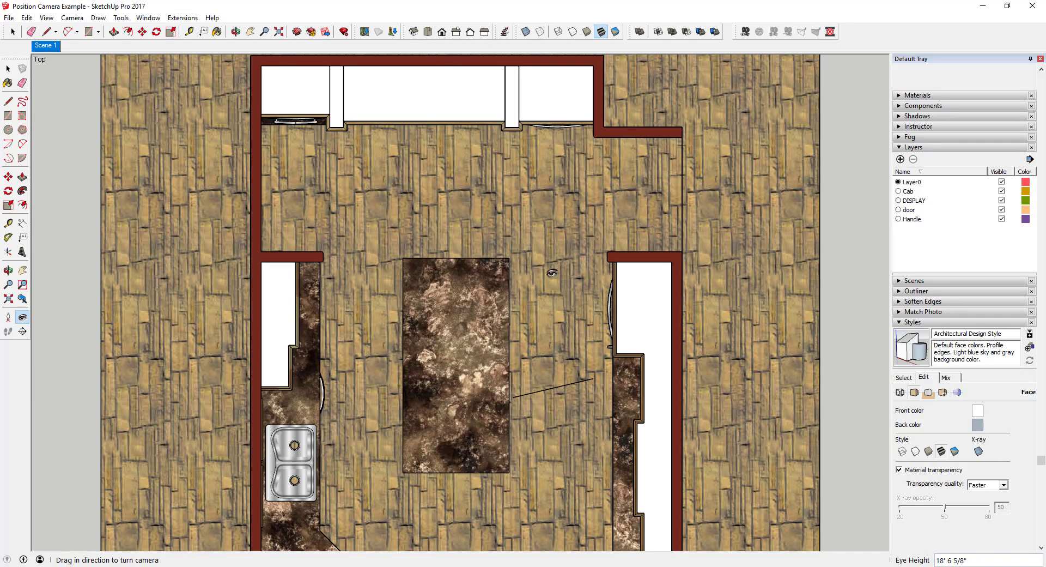
scroll(556, 275, down, 3)
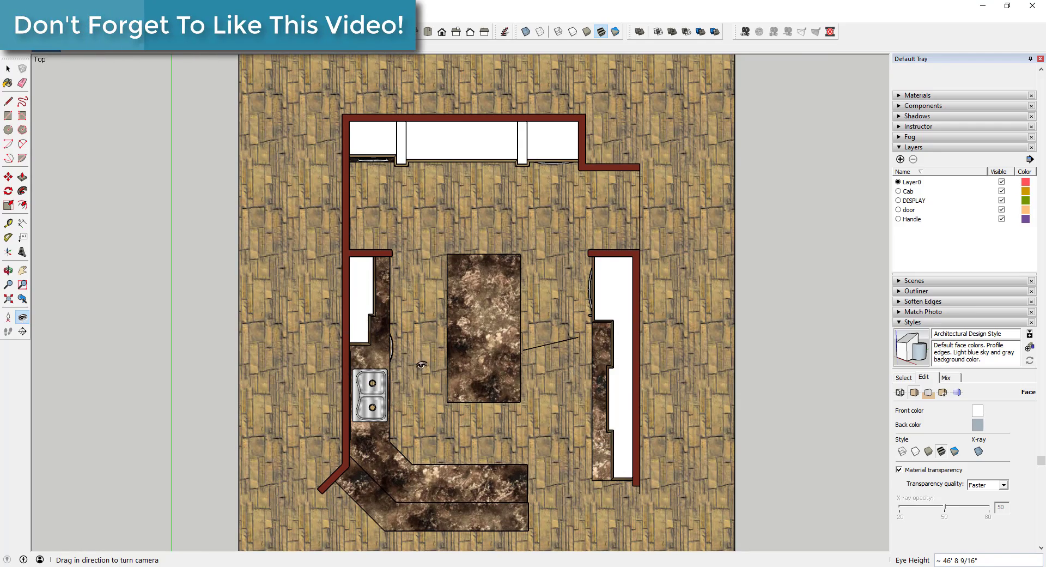
scroll(554, 443, down, 1)
Use Position Camera to look straight down at the sink counter from just below the upper cabinets beside the windows
middle_drag(554, 444, 327, 159)
scroll(412, 329, up, 5)
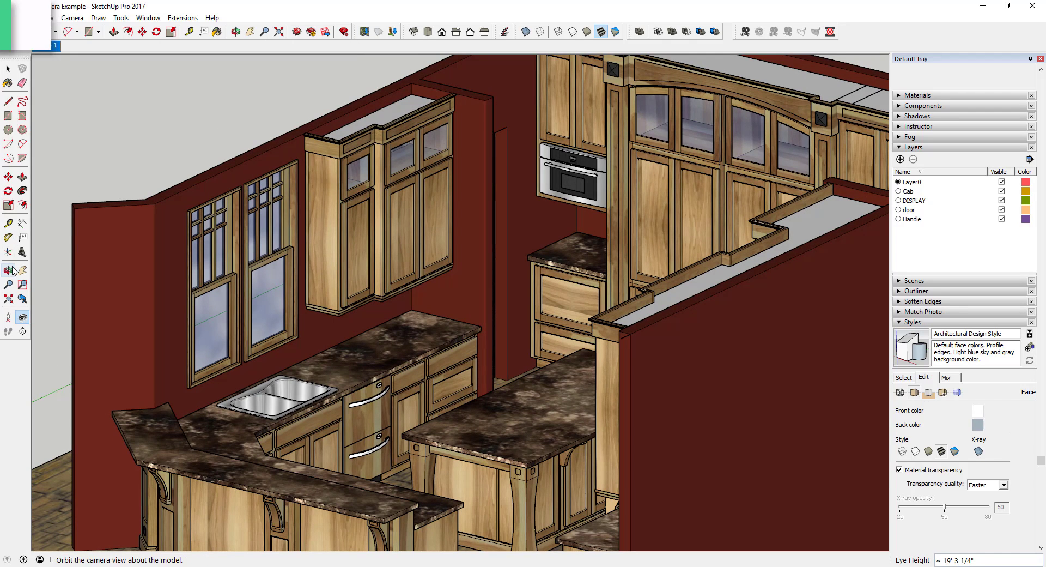
click(9, 317)
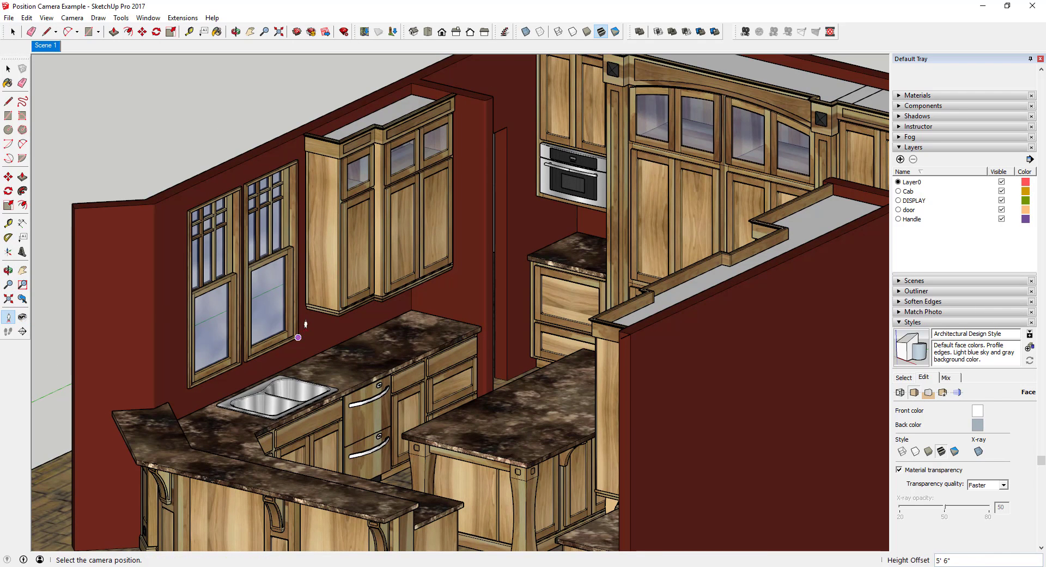
scroll(306, 324, up, 3)
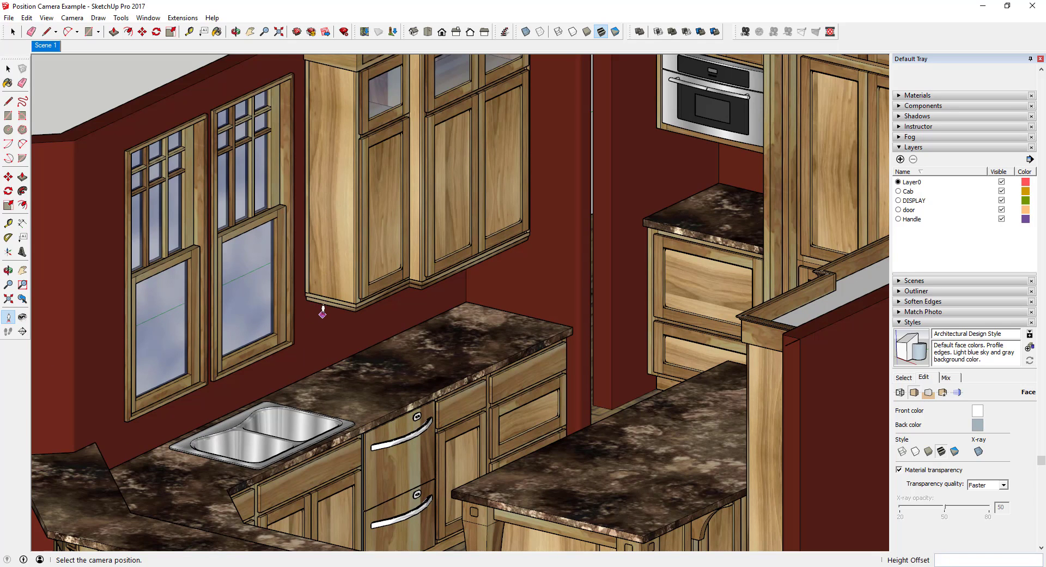
drag(318, 316, 322, 351)
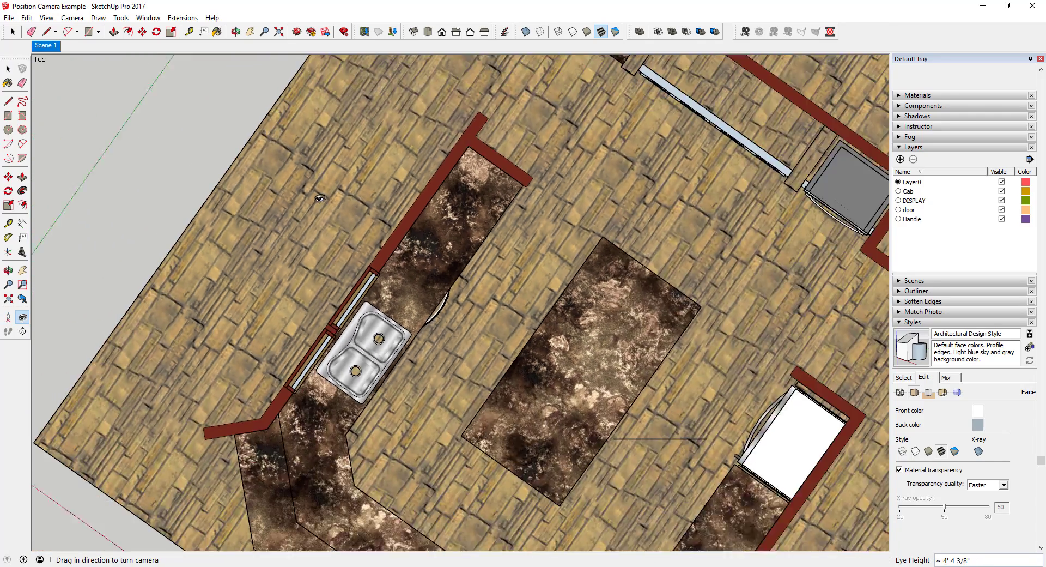
Try to use Position Camera to look down on the sink counter from beneath the corner of the upper cabinets beside the windows
scroll(320, 197, down, 3)
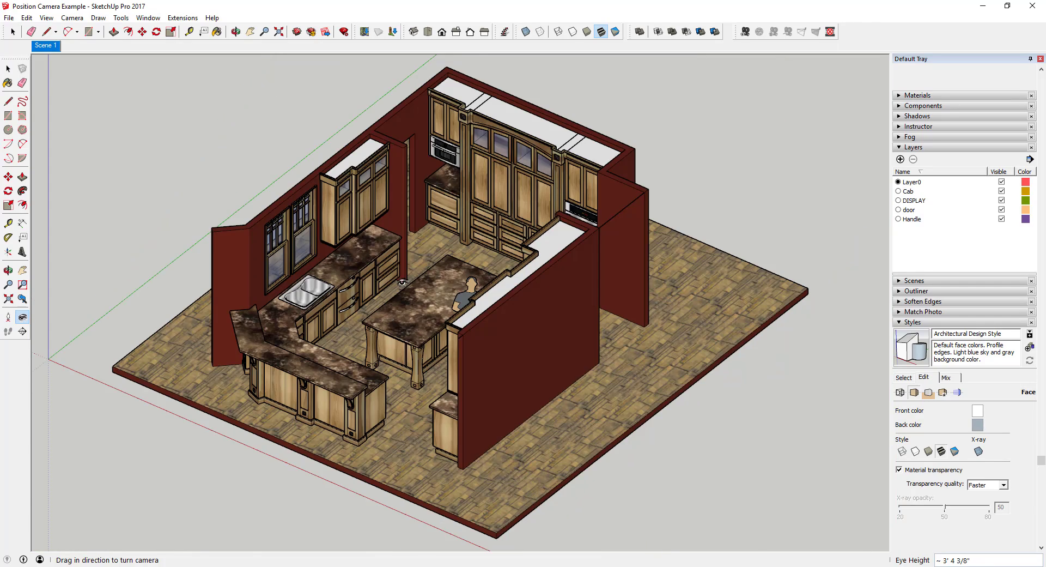
scroll(354, 216, up, 4)
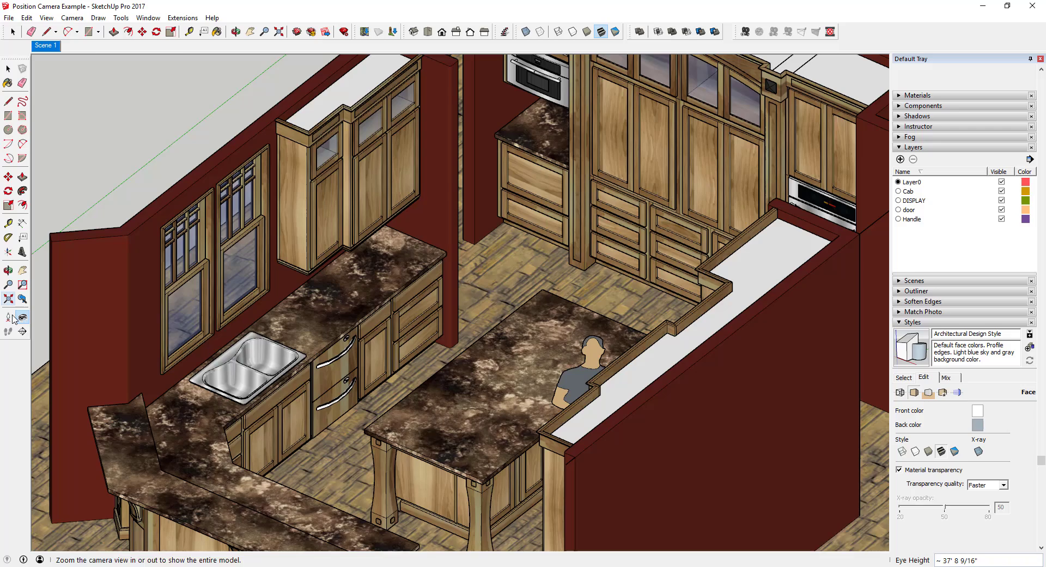
click(8, 317)
scroll(286, 263, up, 5)
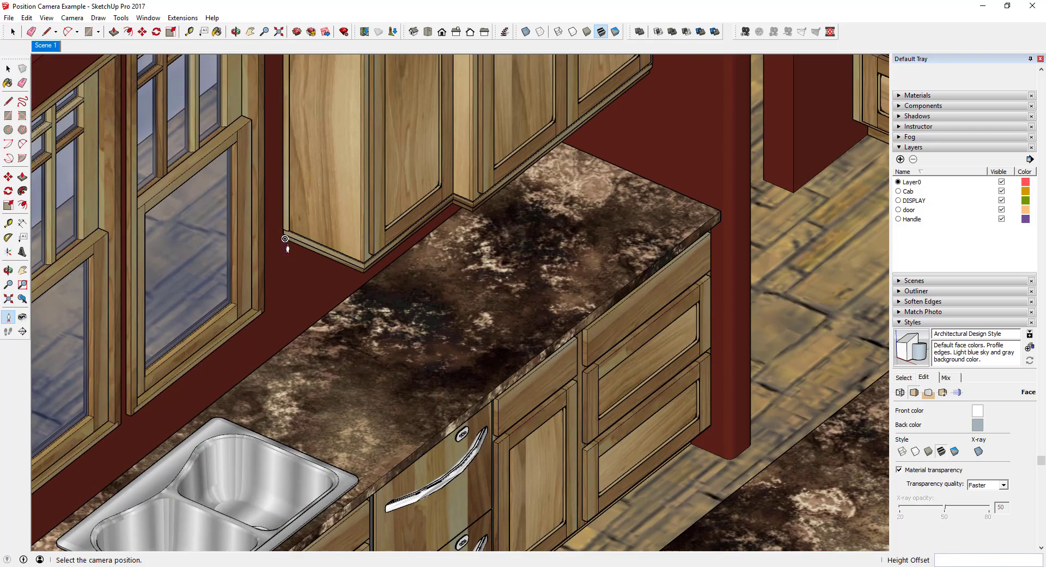
scroll(285, 267, up, 5)
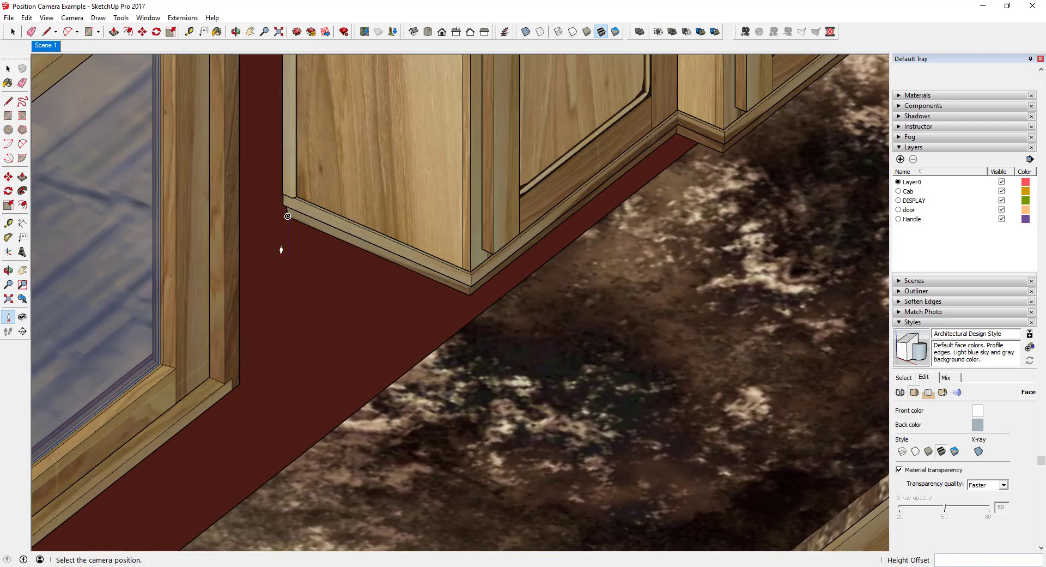
drag(285, 258, 302, 390)
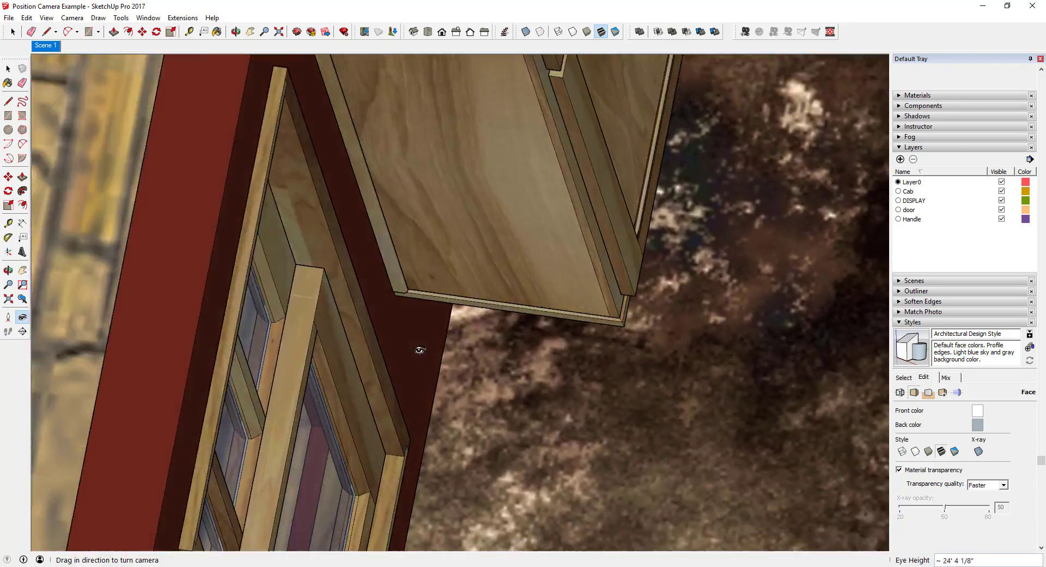
scroll(334, 301, down, 10)
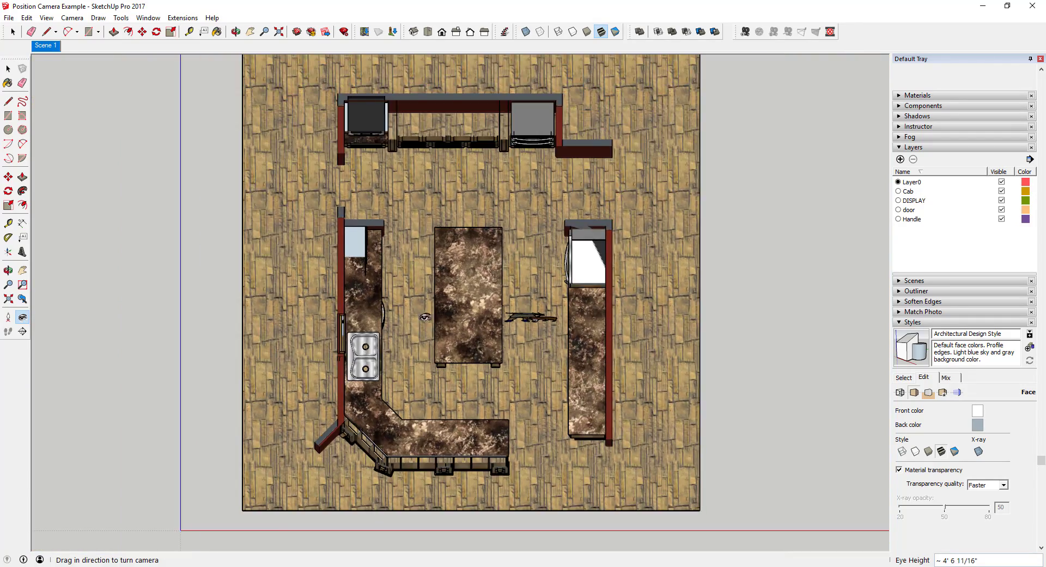
Orbit back to the raised kitchen overview and reposition the camera on the wall below the upper cabinets, looking straight down
middle_drag(479, 342, 218, 65)
scroll(376, 273, up, 8)
scroll(326, 302, down, 3)
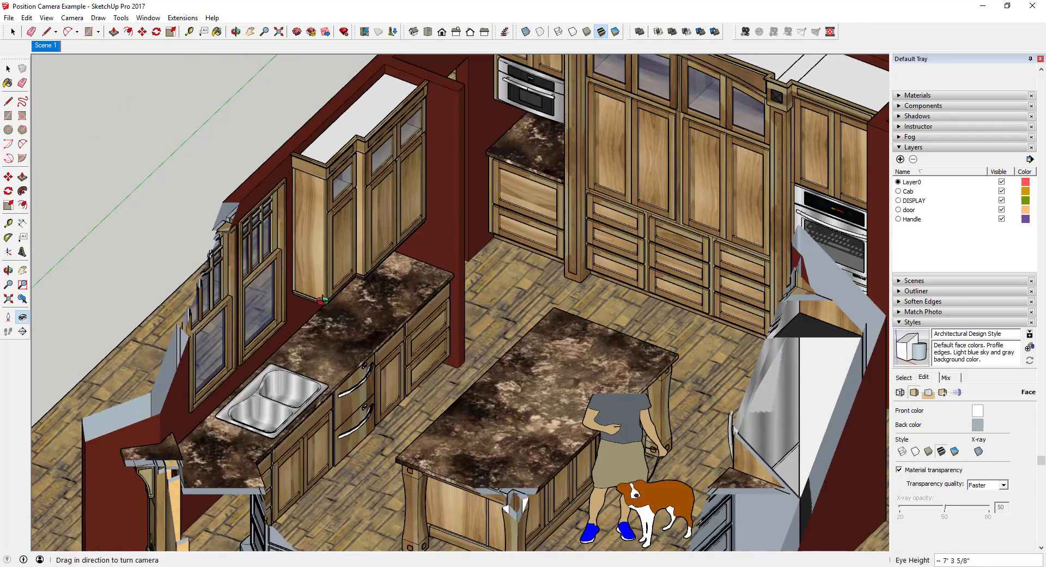
middle_drag(331, 314, 301, 328)
scroll(300, 328, up, 3)
click(9, 316)
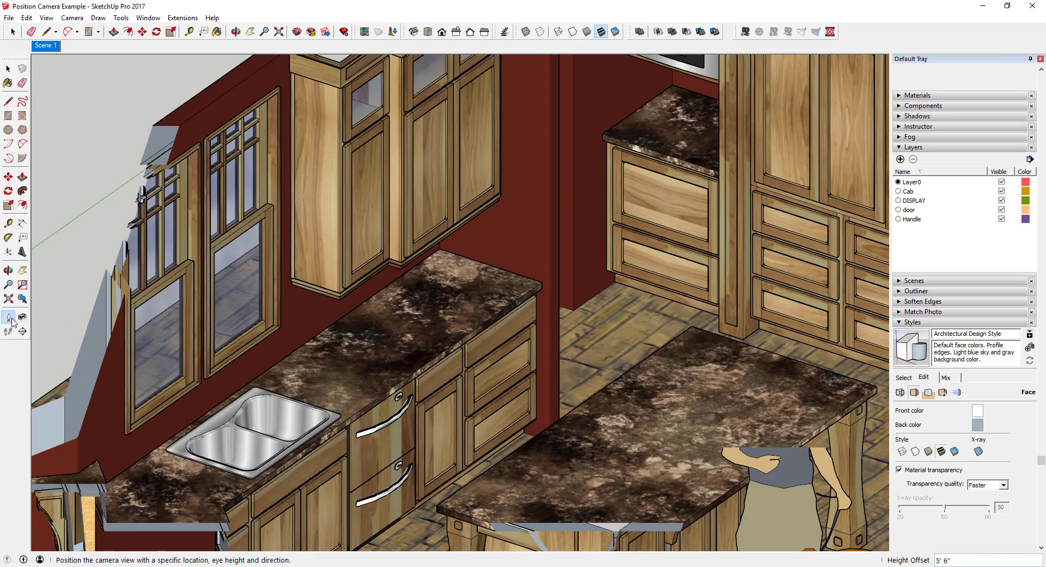
scroll(322, 374, up, 5)
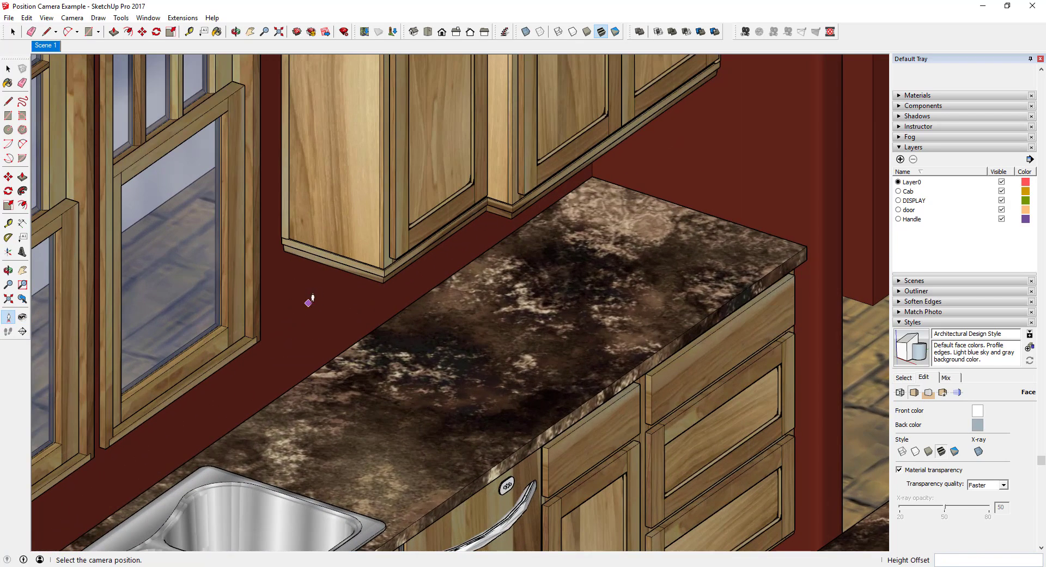
drag(299, 278, 300, 348)
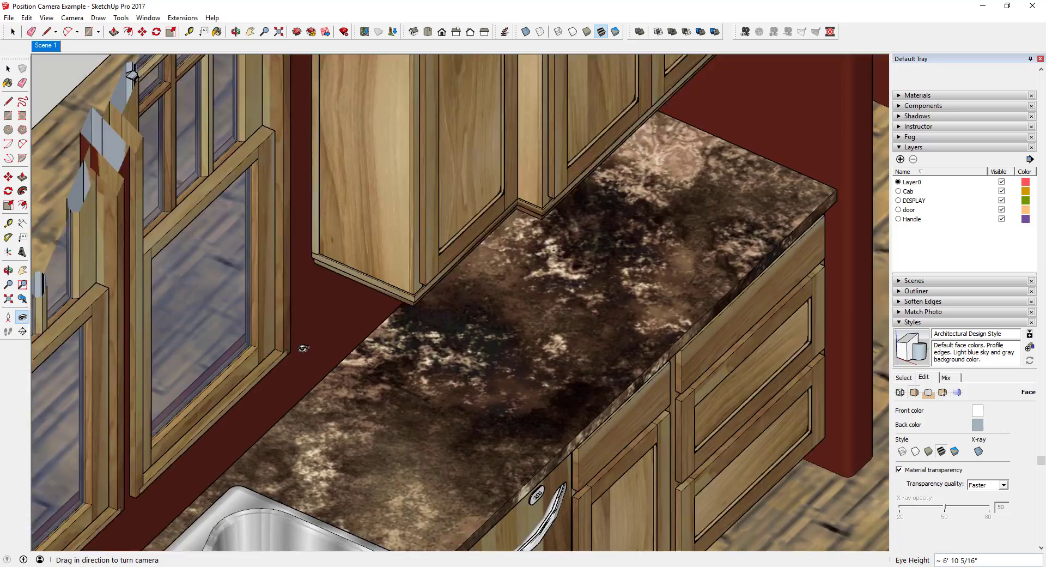
scroll(360, 274, down, 10)
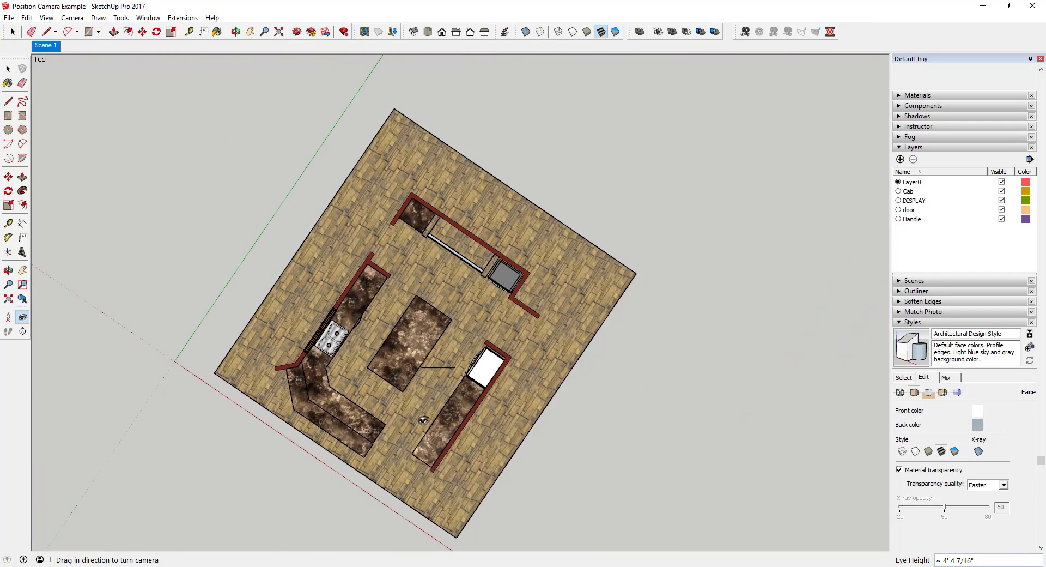
Switch to the standard Top view and examine where the upper cabinets are cut above the sink counter
key(o)
mouse_move(400, 389)
shift+middle_down()
mouse_move(390, 401)
mouse_move(391, 387)
shift+middle_up()
click(428, 32)
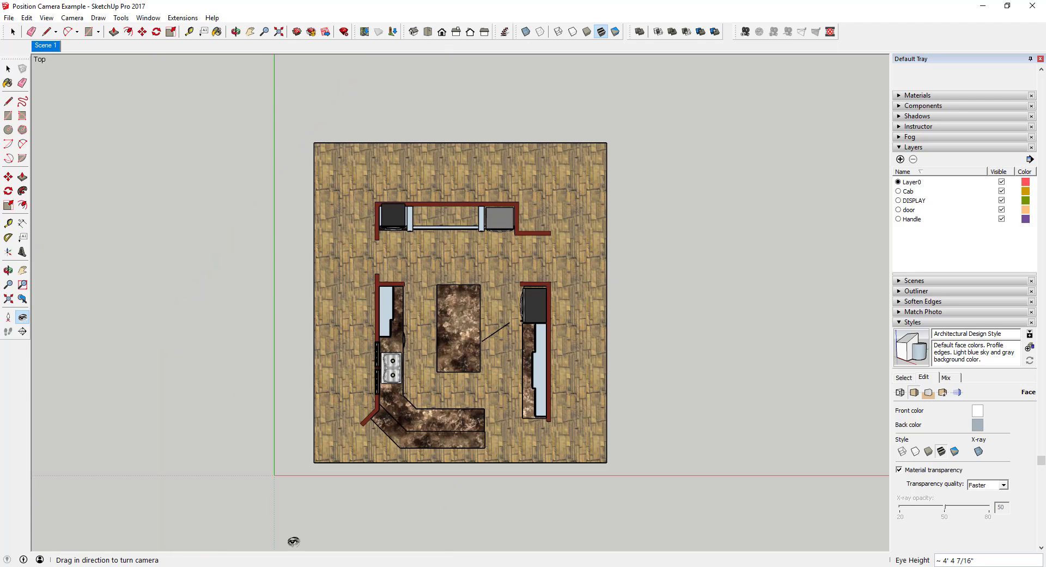
scroll(396, 335, up, 8)
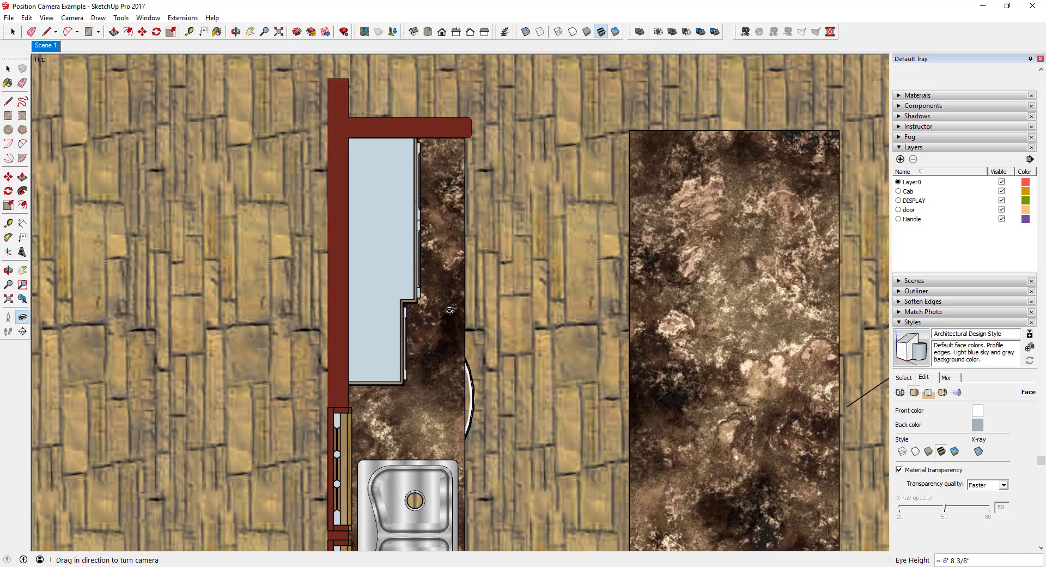
scroll(316, 233, down, 3)
Use Position Camera from the wall between the window and the upper cabinets to look straight down over the kitchen
middle_drag(305, 233, 81, 19)
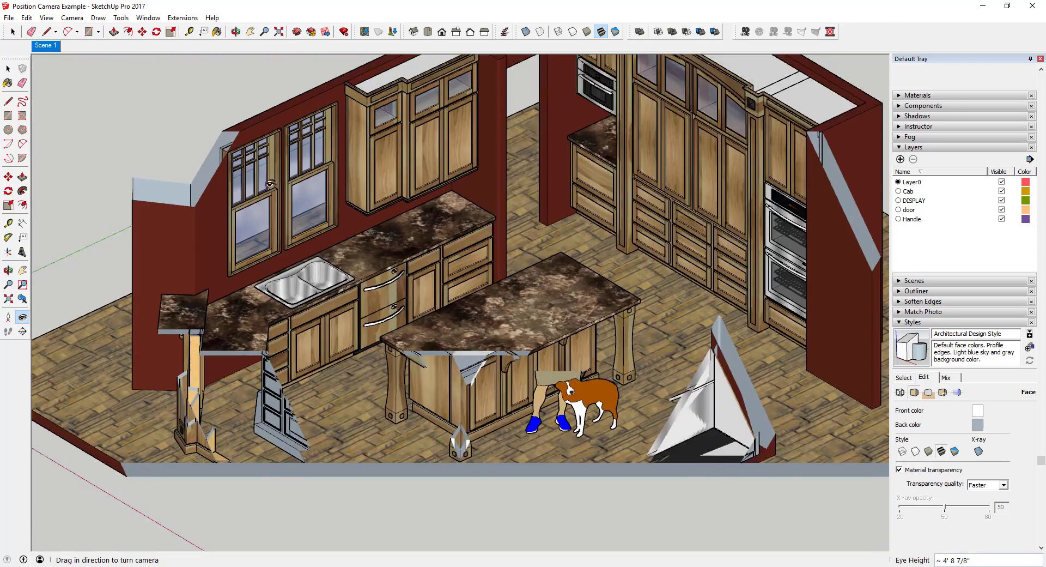
scroll(275, 248, up, 2)
click(8, 317)
scroll(381, 218, up, 3)
drag(343, 176, 343, 217)
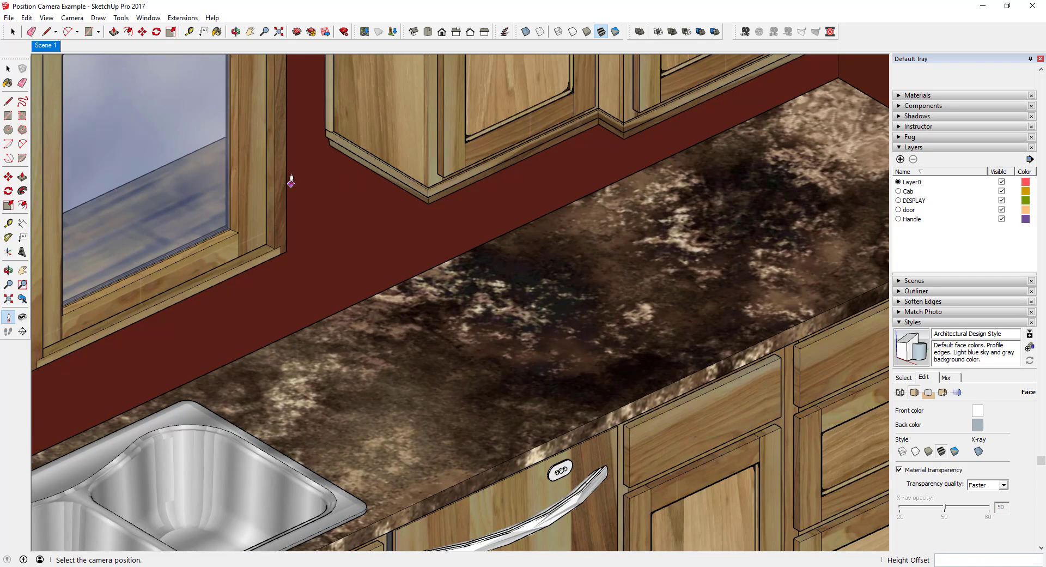
drag(304, 181, 303, 276)
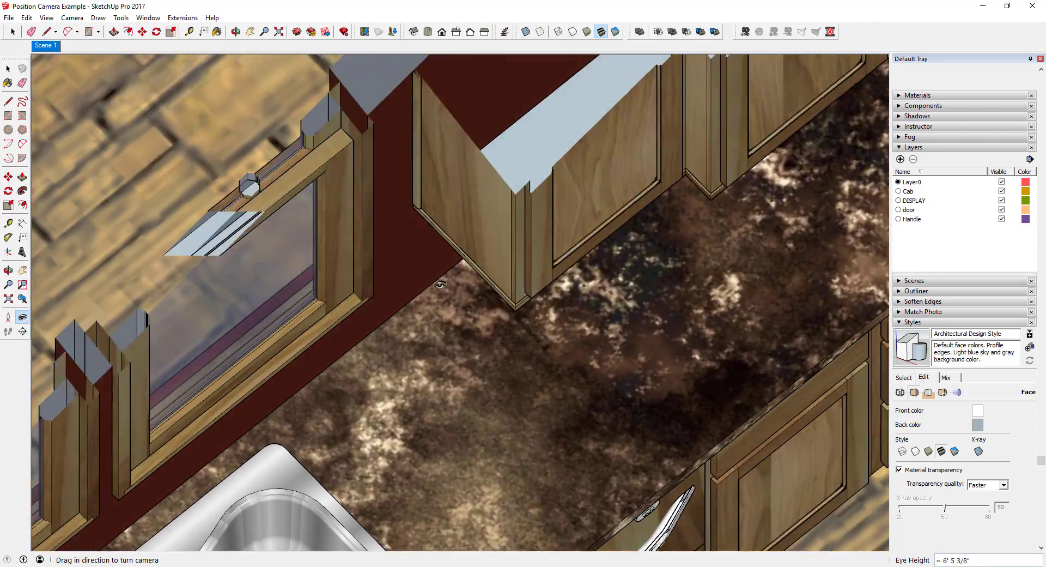
scroll(438, 382, down, 3)
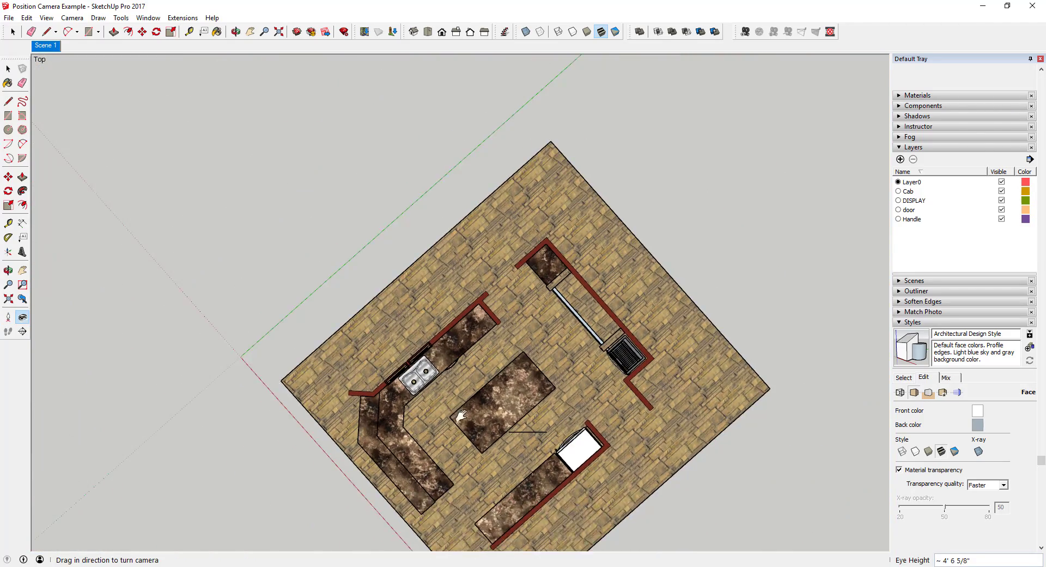
Square the rotated plan to the standard Top view and frame the kitchen floor plan with the counters unobstructed
shift+middle_drag(551, 406, 169, 272)
middle_drag(670, 376, 134, 198)
middle_drag(604, 350, 399, 423)
middle_drag(436, 456, 530, 482)
scroll(506, 512, up, 4)
scroll(499, 507, down, 2)
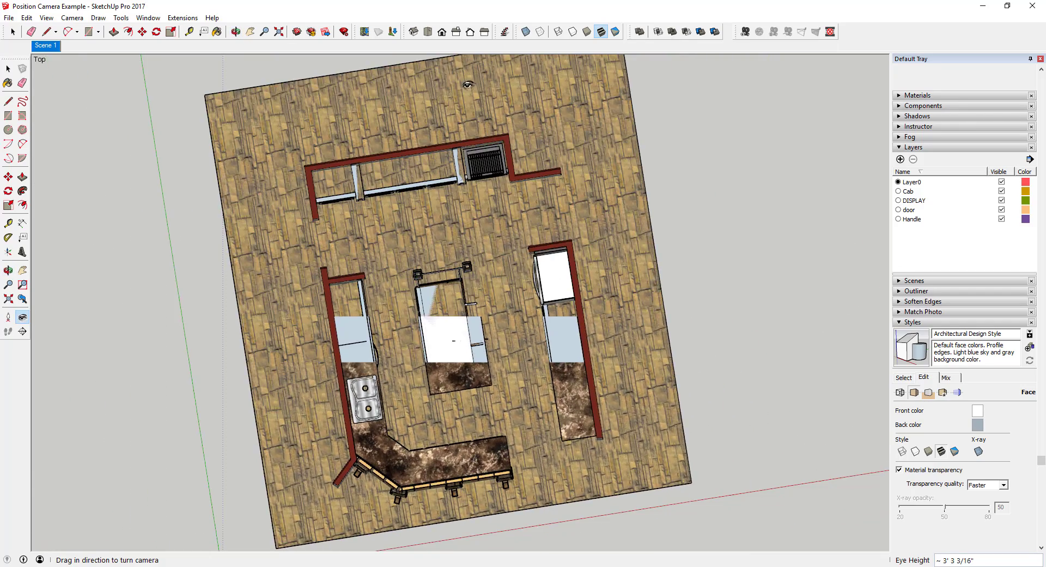
click(428, 31)
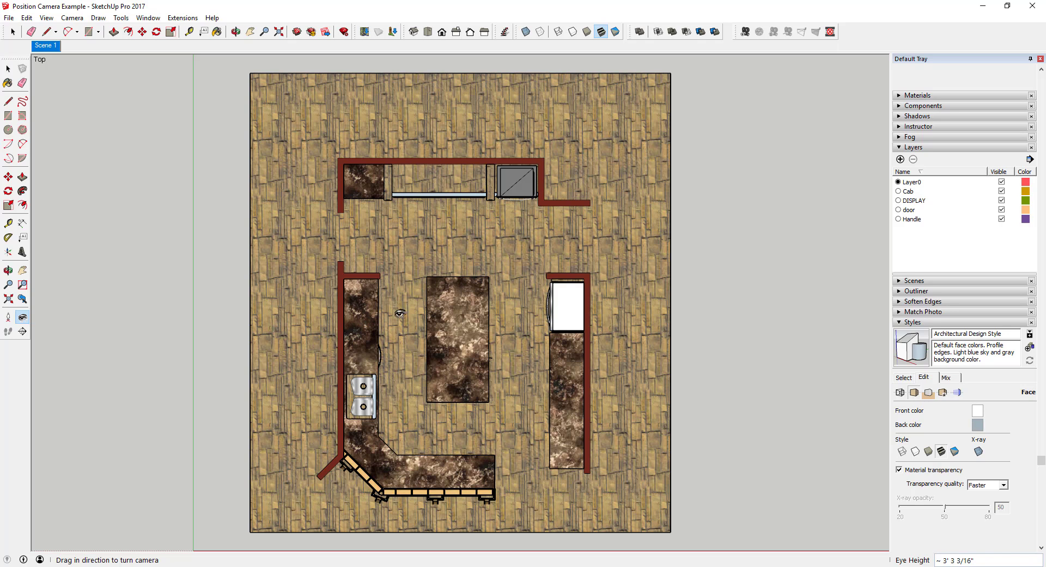
scroll(409, 308, down, 2)
scroll(400, 406, up, 2)
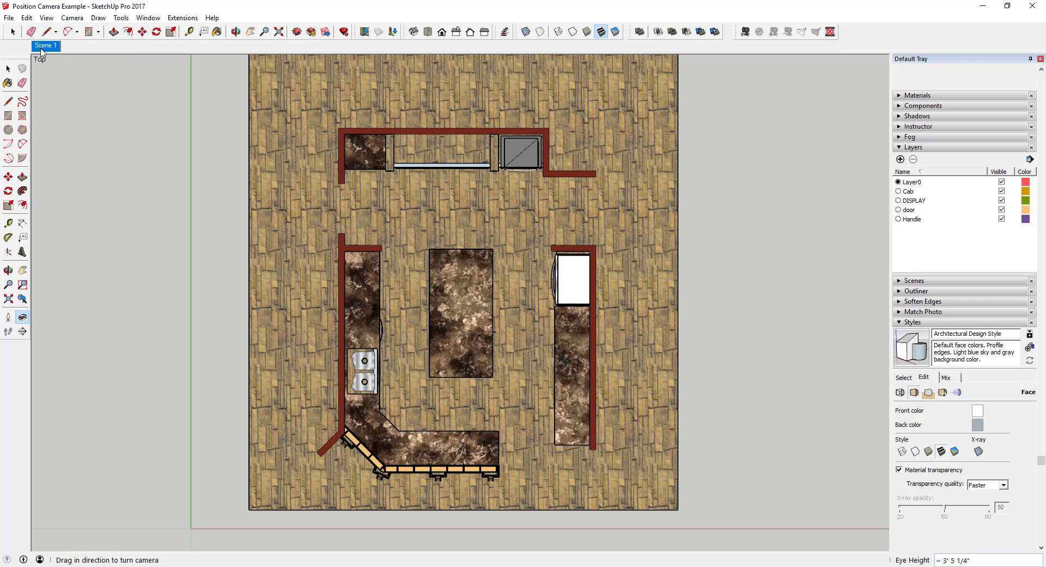
Add a new scene for the plan view and return to the elevation saved in Scene 1
right_click(42, 52)
click(60, 82)
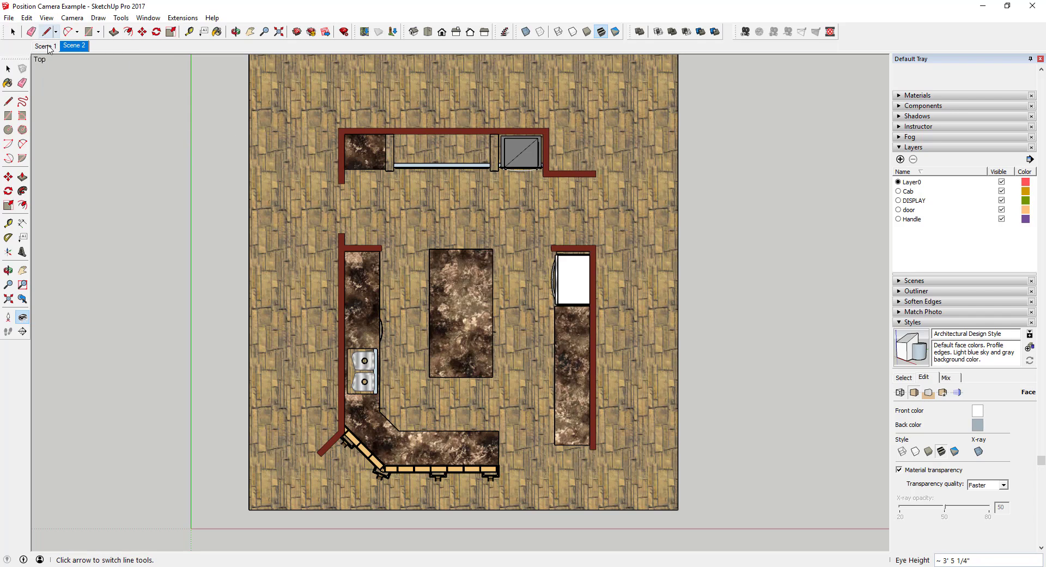
click(46, 46)
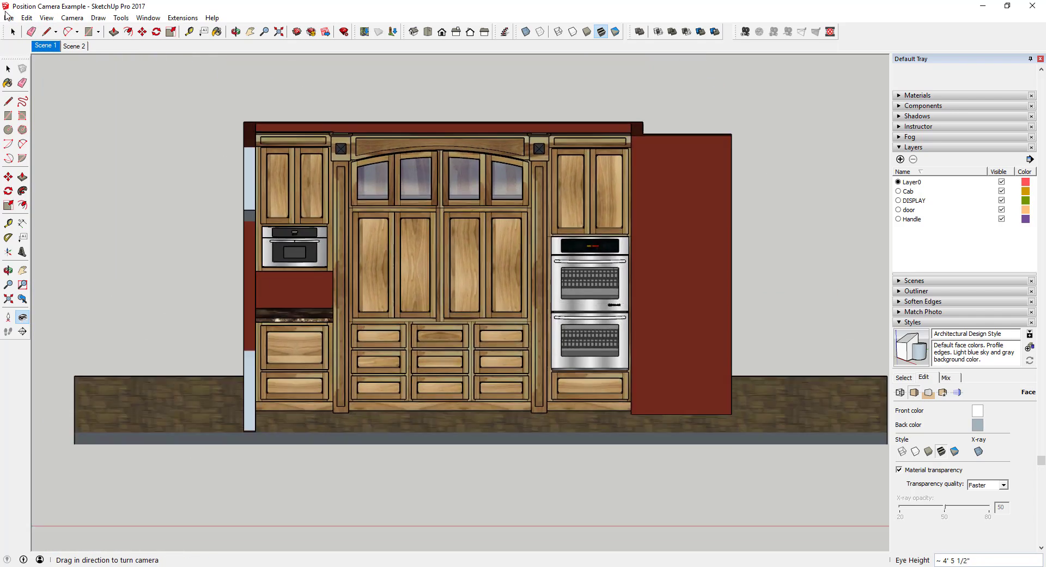
Send the model to LayOut and start a document from a landscape titleblock template
click(9, 17)
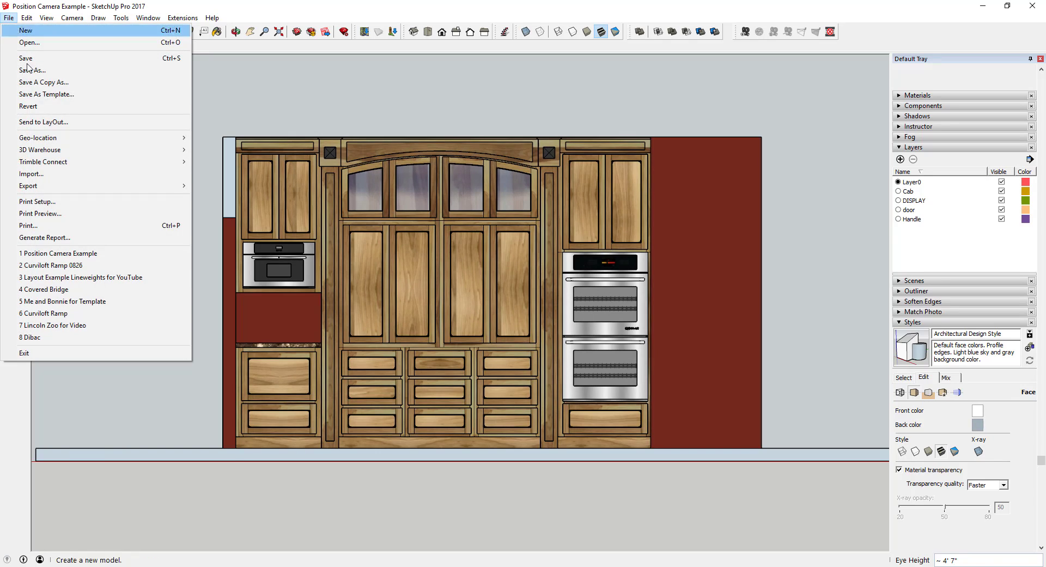
click(57, 123)
click(548, 317)
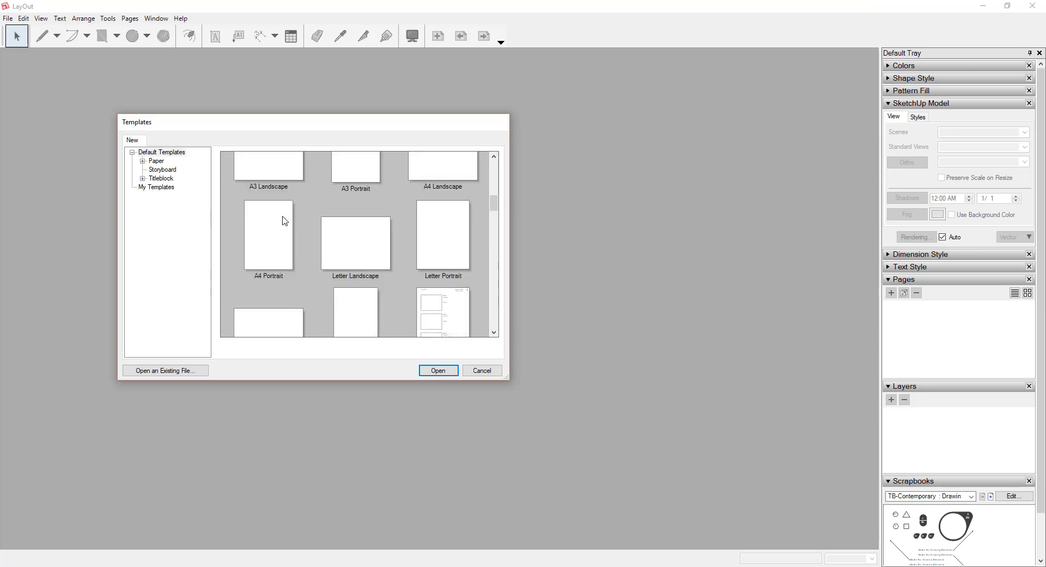
scroll(360, 277, down, 5)
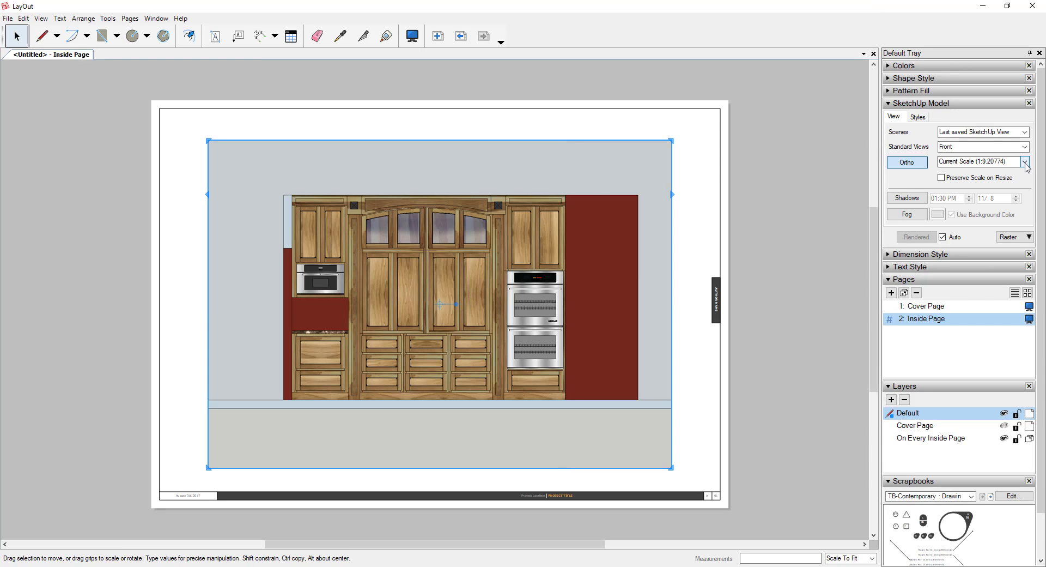
Set the scale of the front elevation viewport to 1 1/2" = 1'-0" (1:8)
click(1025, 163)
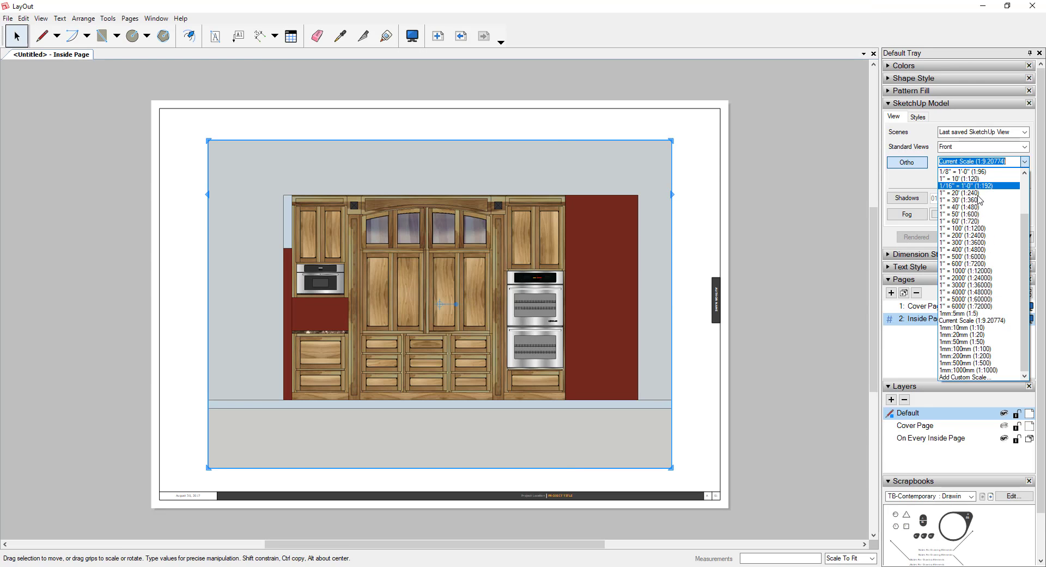
scroll(963, 192, up, 3)
click(962, 186)
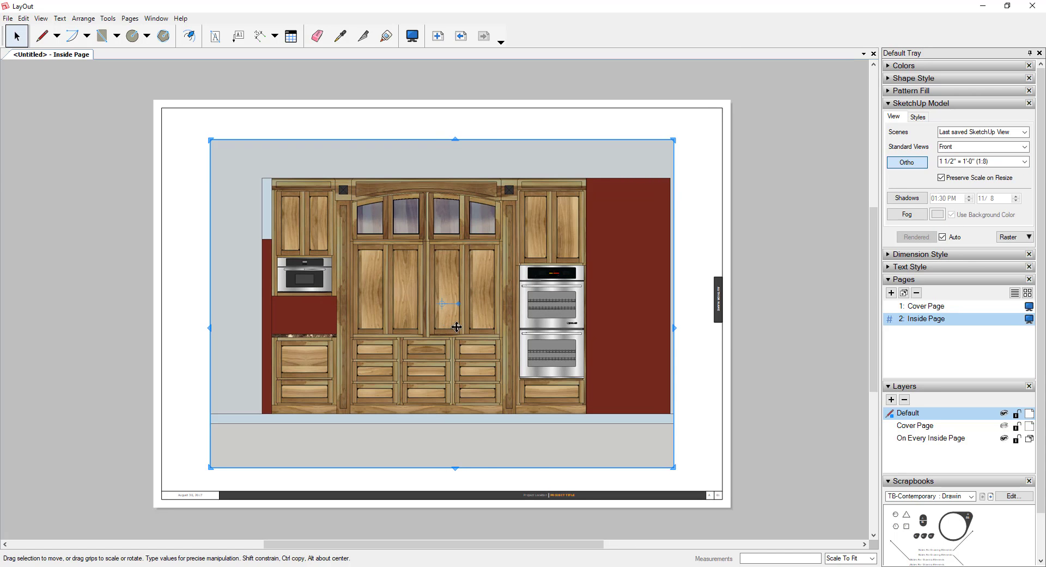
Switch back to SketchUp and display the front elevation in the Monochrome face style
key(alt+Tab)
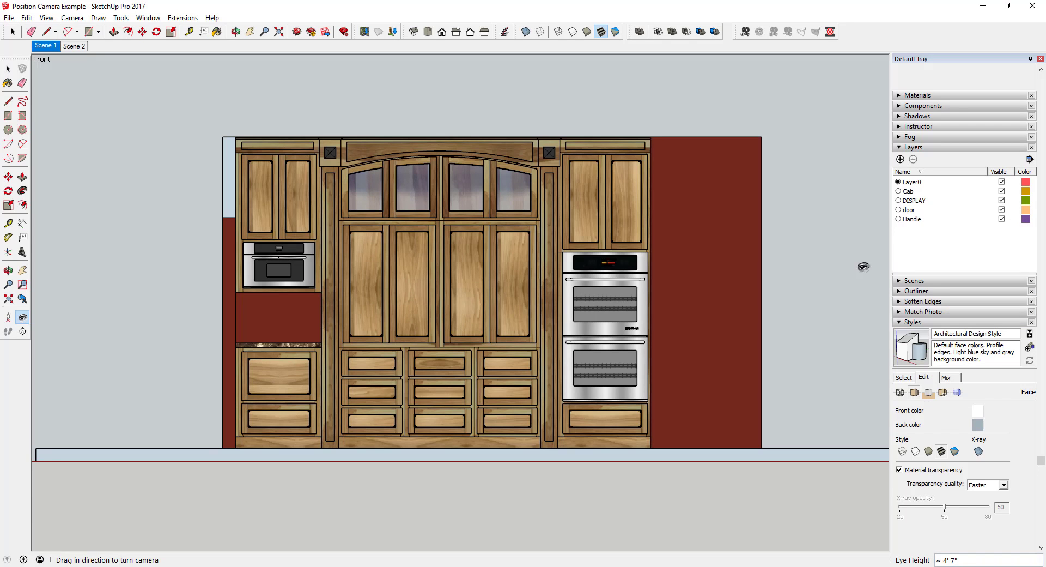
click(955, 451)
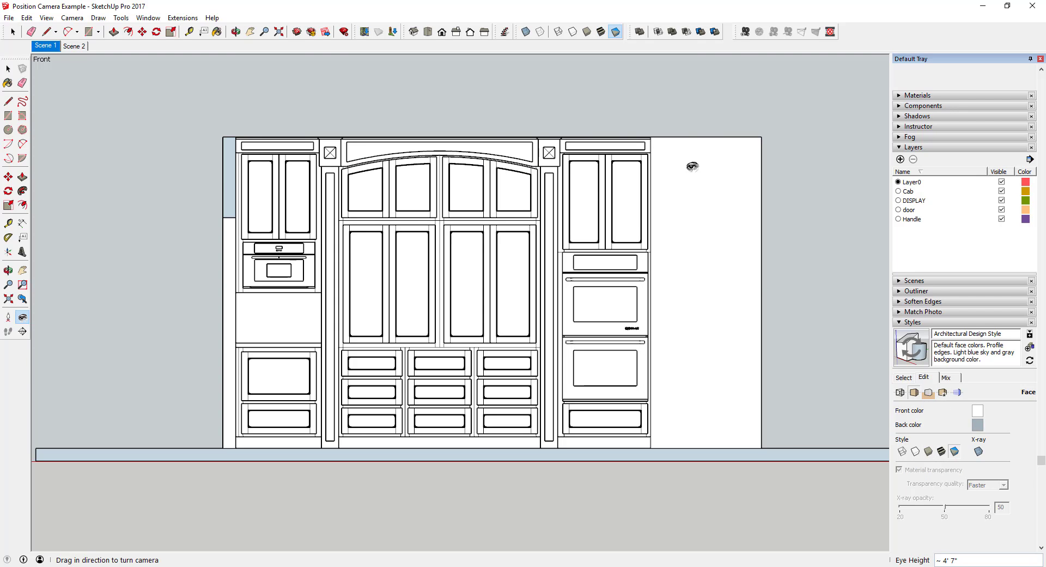